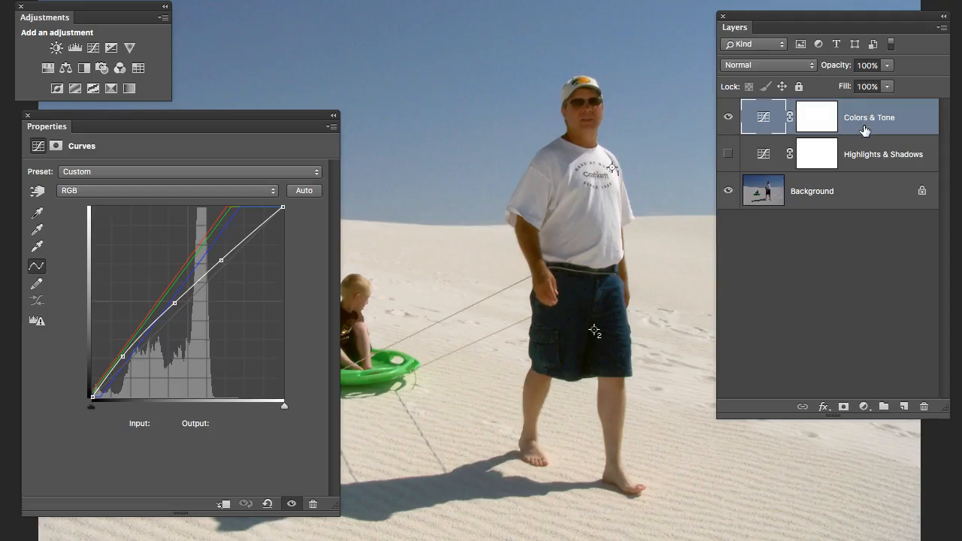
# Compare the Colors & Tone and Highlights & Shadows corrections with the original by switching each layer's visibility.
pyautogui.click(727, 118)
pyautogui.click(727, 153)
pyautogui.moveTo(603, 51); pyautogui.dragTo(539, 139)
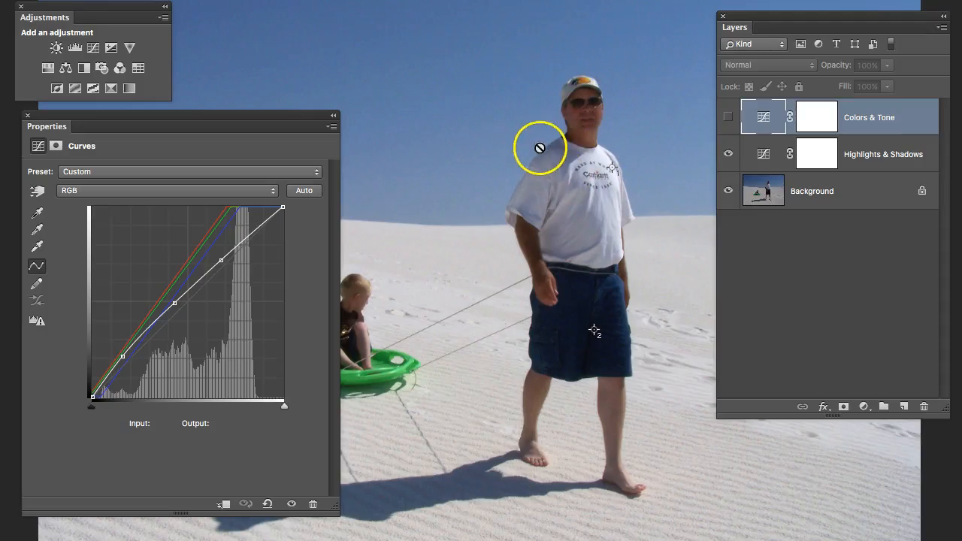
pyautogui.click(727, 154)
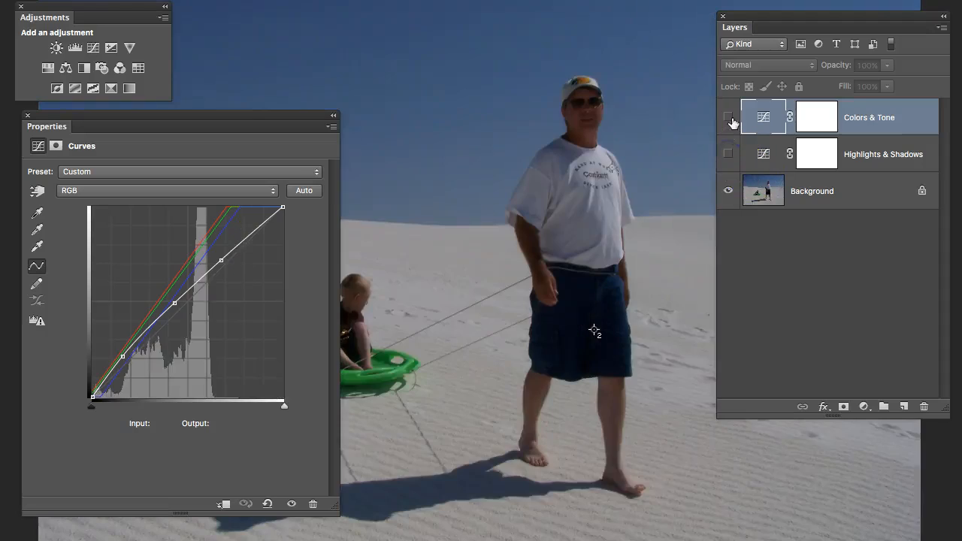
pyautogui.click(728, 117)
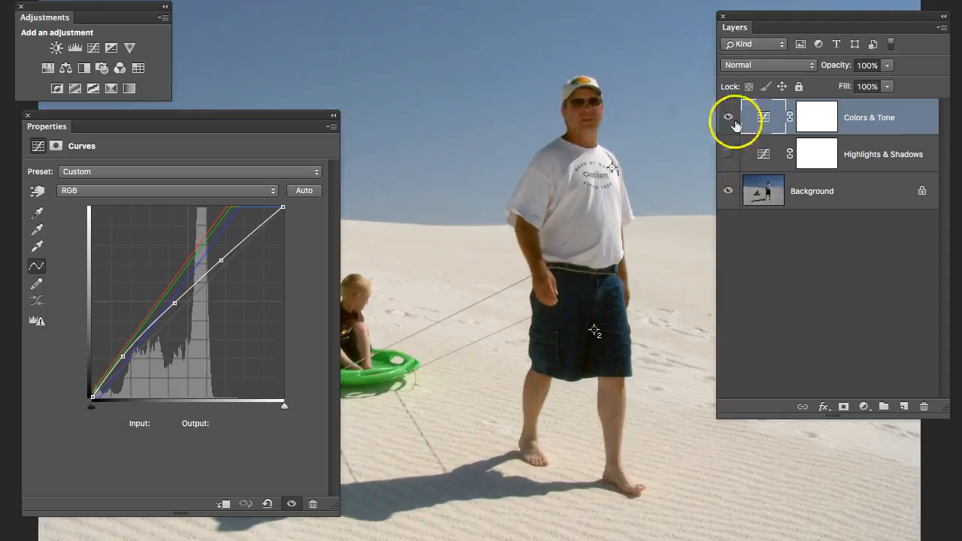
pyautogui.click(598, 263)
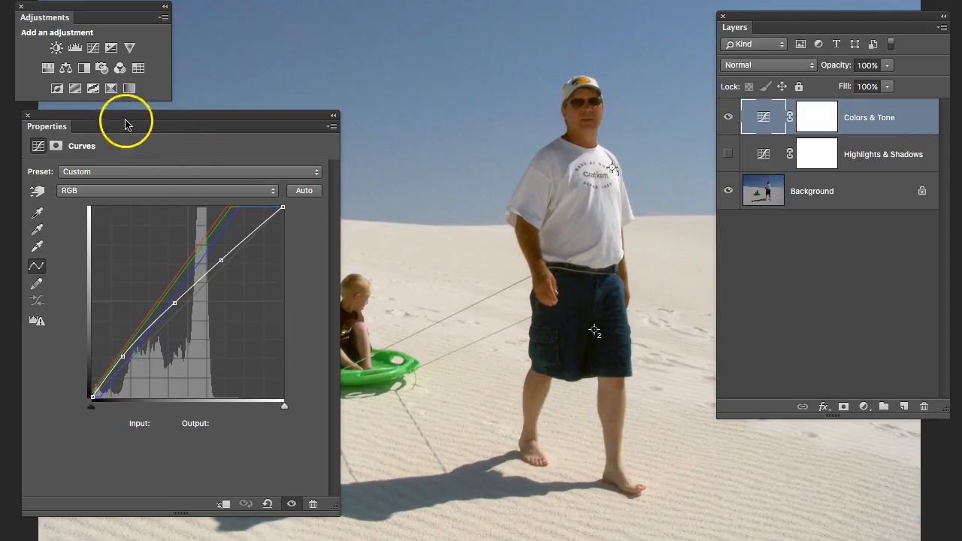
# Add a Hue/Saturation adjustment layer, target the Yellows range, and move the Layers panel off the photo.
pyautogui.click(46, 69)
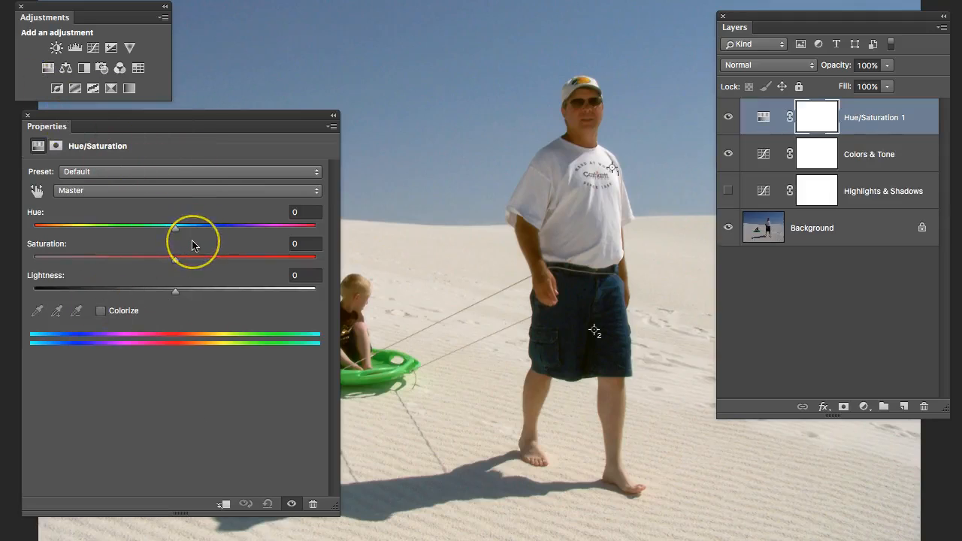
pyautogui.click(173, 190)
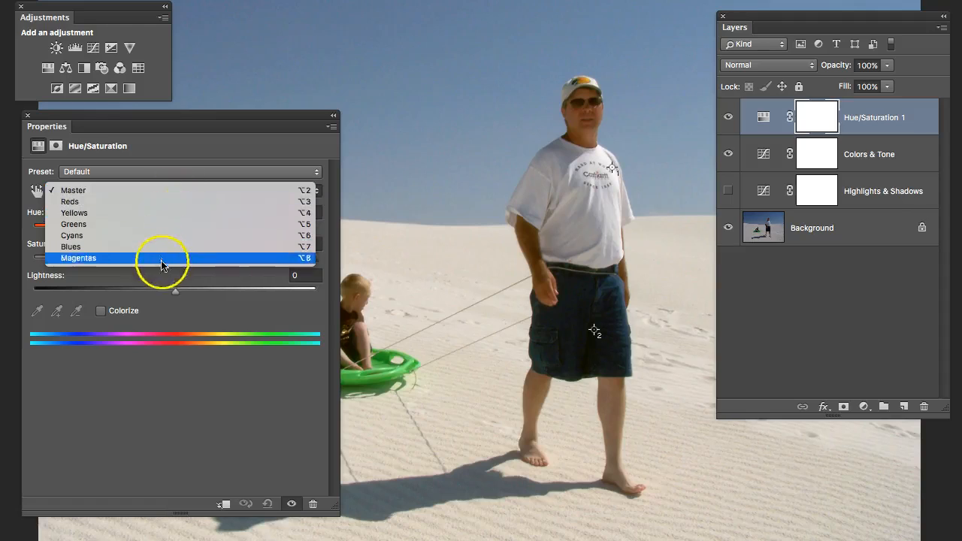
pyautogui.click(138, 215)
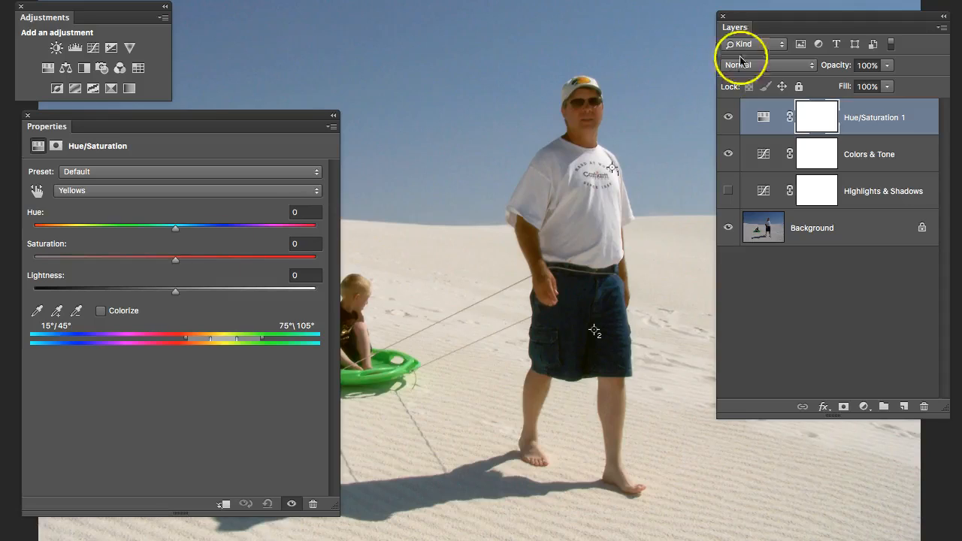
pyautogui.moveTo(778, 24); pyautogui.dragTo(961, 30)
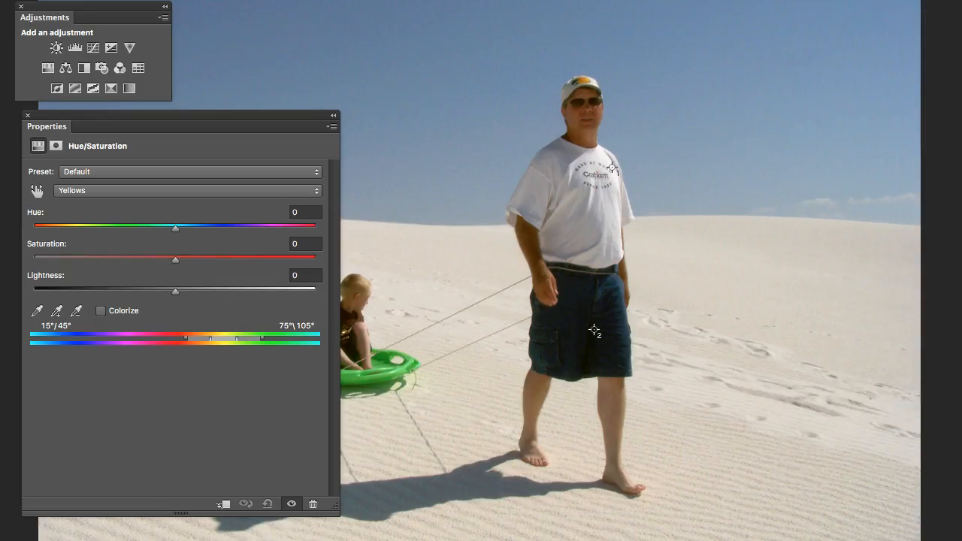
# Reduce the saturation of the Yellows range to -36 to neutralize the sand.
pyautogui.click(175, 262)
pyautogui.moveTo(175, 262); pyautogui.dragTo(143, 261)
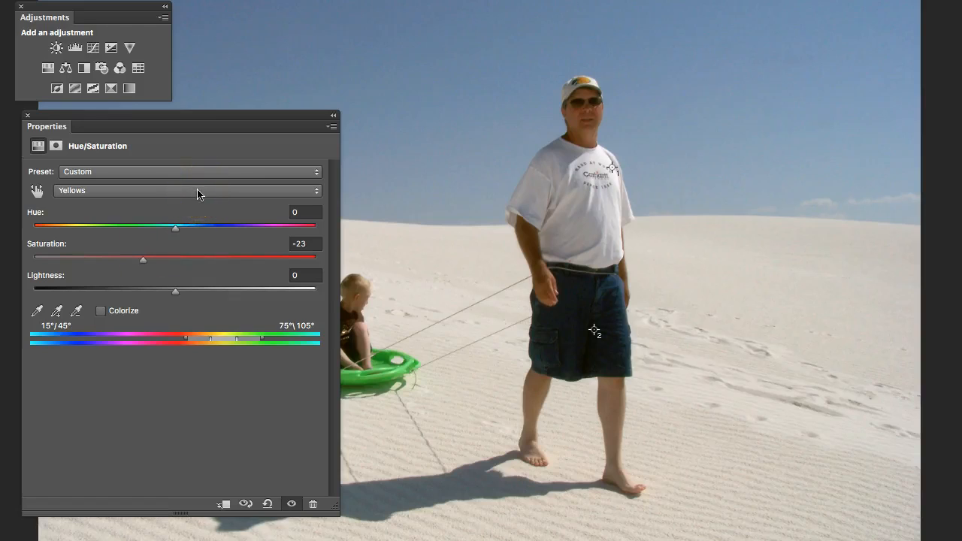
pyautogui.hotkey('ctrl', 'z')
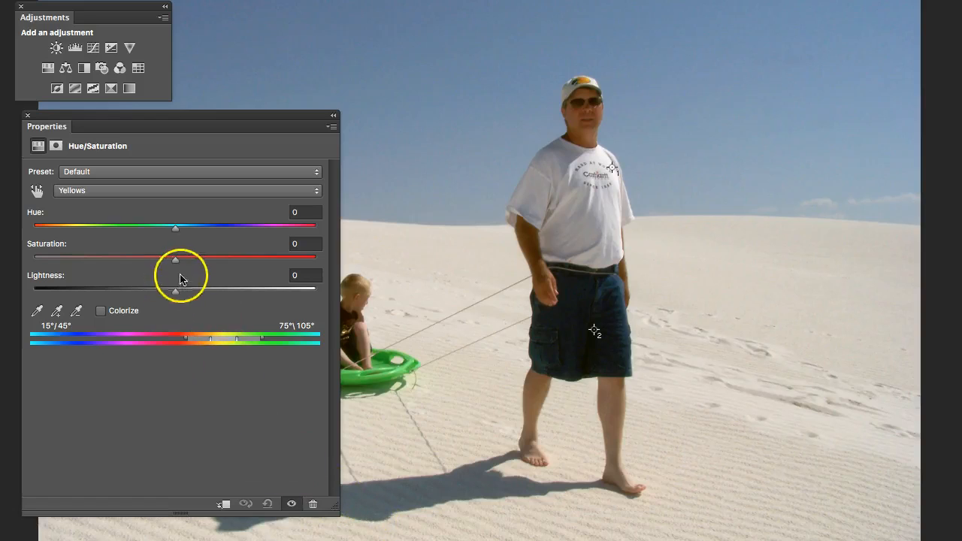
pyautogui.moveTo(176, 265); pyautogui.dragTo(124, 259)
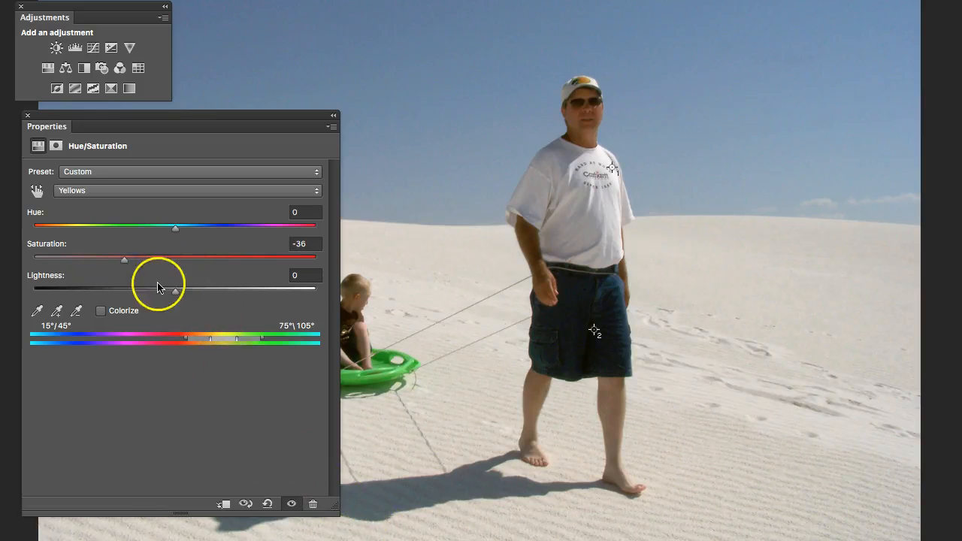
# For the Master range, set the lightness to -4 and try slight hue shifts.
pyautogui.click(168, 197)
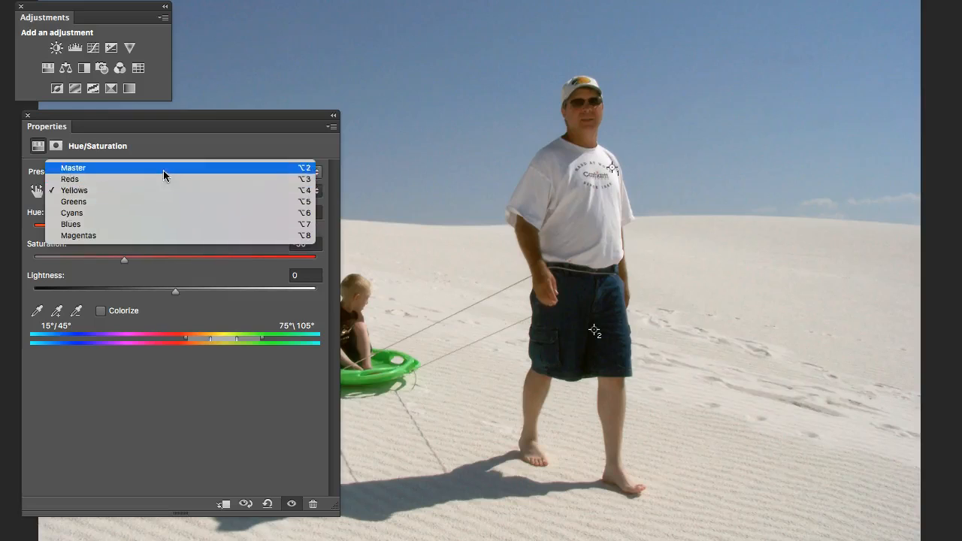
pyautogui.click(166, 177)
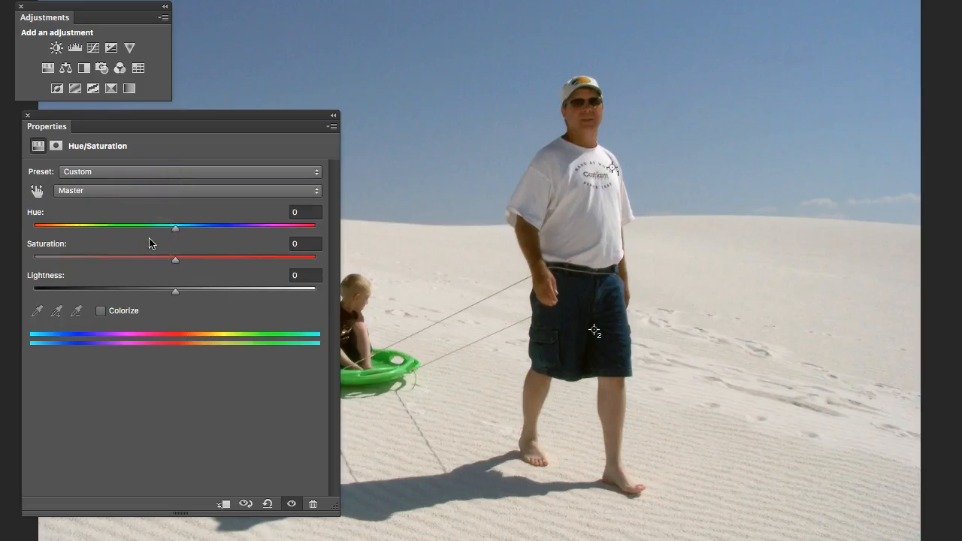
pyautogui.moveTo(174, 262); pyautogui.dragTo(33, 271)
pyautogui.hotkey('ctrl', 'z')
pyautogui.moveTo(175, 294); pyautogui.dragTo(170, 296)
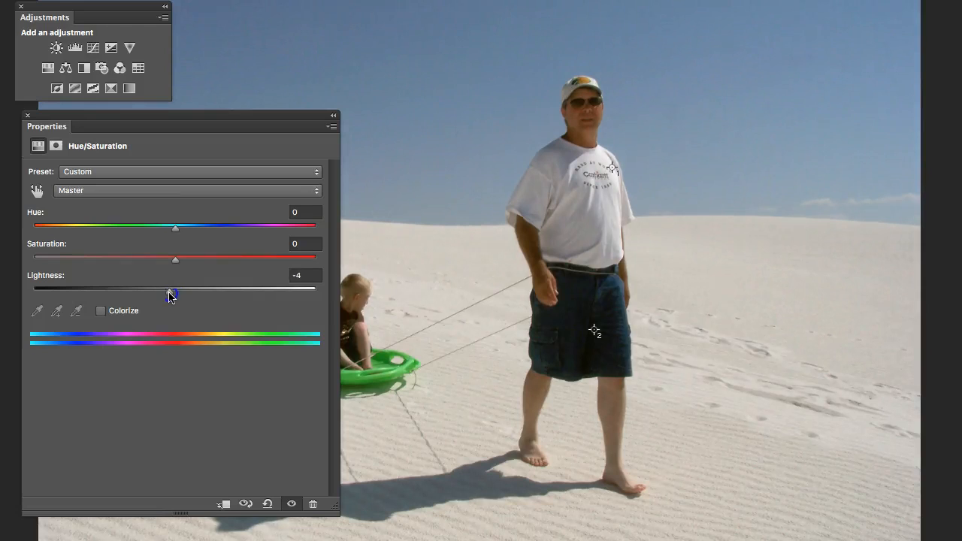
pyautogui.moveTo(170, 295); pyautogui.dragTo(170, 295)
pyautogui.moveTo(174, 231); pyautogui.dragTo(174, 230)
pyautogui.moveTo(174, 232)
pyautogui.mouseDown()
pyautogui.moveTo(189, 233)
pyautogui.moveTo(171, 234)
pyautogui.mouseUp()
pyautogui.moveTo(172, 233); pyautogui.dragTo(171, 233)
# Target the Blues range and raise its saturation to +14, leaving the hue at 0.
pyautogui.click(180, 191)
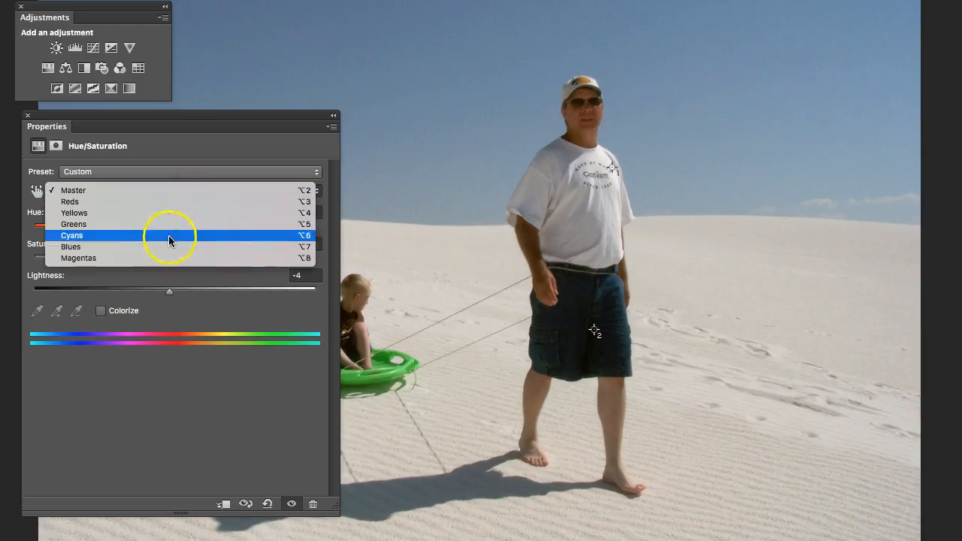
pyautogui.click(166, 247)
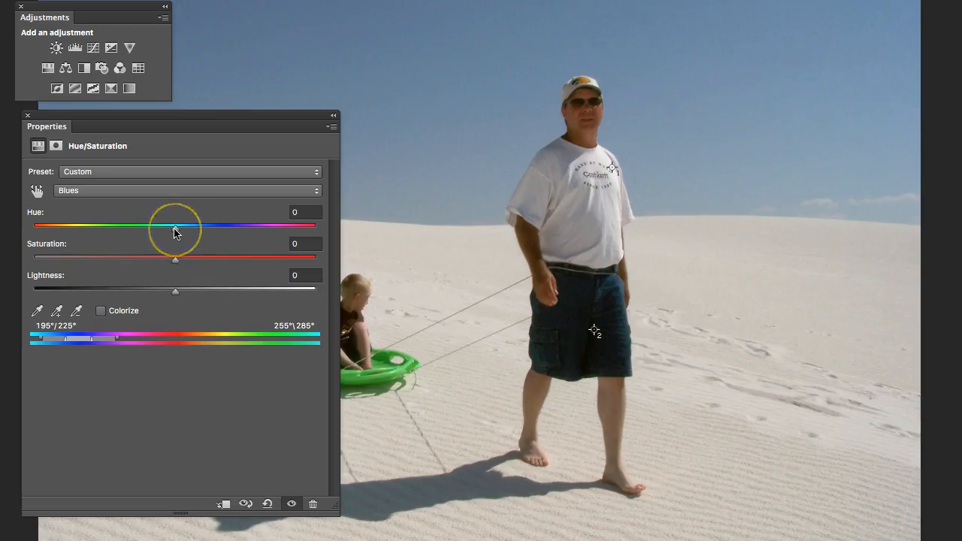
pyautogui.click(174, 230)
pyautogui.moveTo(174, 230); pyautogui.dragTo(173, 233)
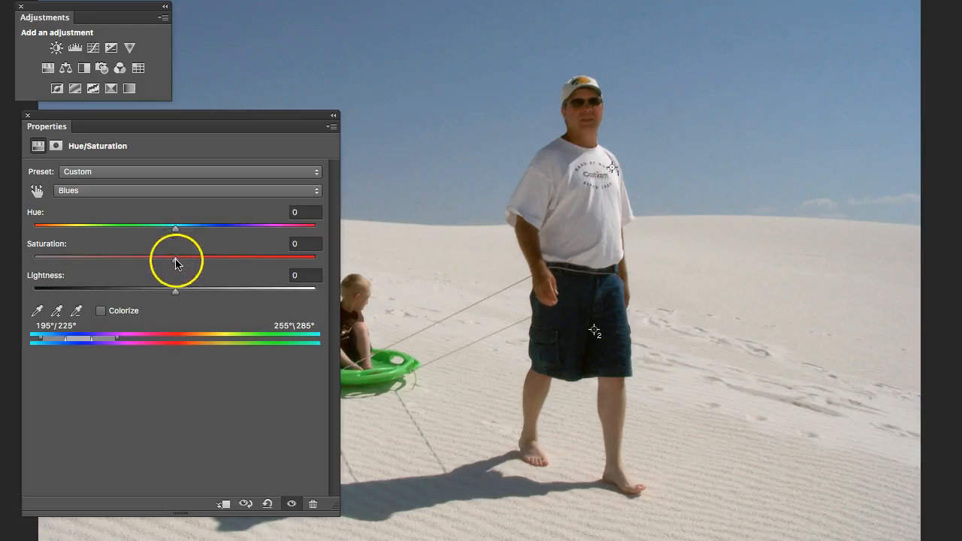
pyautogui.moveTo(175, 263); pyautogui.dragTo(209, 274)
pyautogui.moveTo(209, 273); pyautogui.dragTo(194, 277)
# Return to the Yellows range and try small lightness and hue shifts.
pyautogui.click(189, 194)
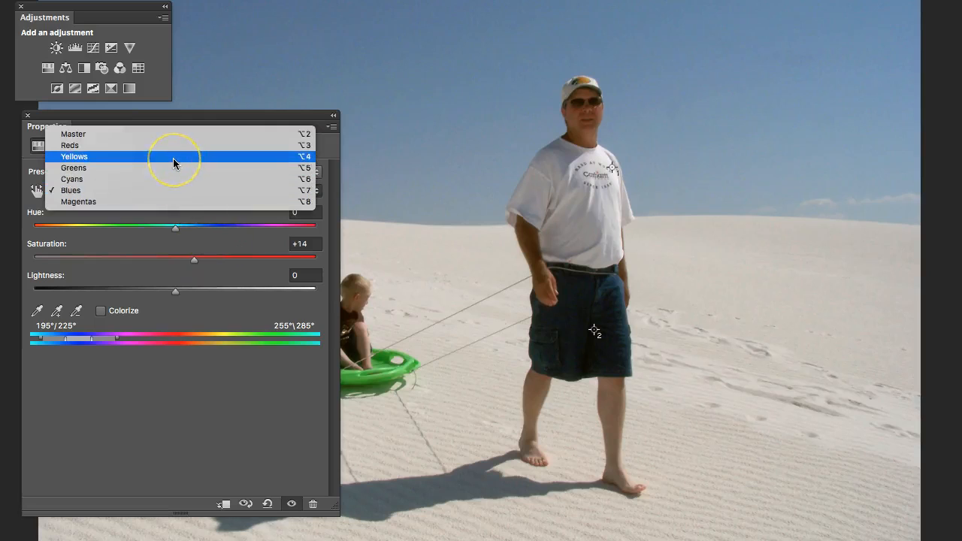
pyautogui.click(172, 159)
pyautogui.moveTo(175, 259); pyautogui.dragTo(137, 265)
pyautogui.click(174, 293)
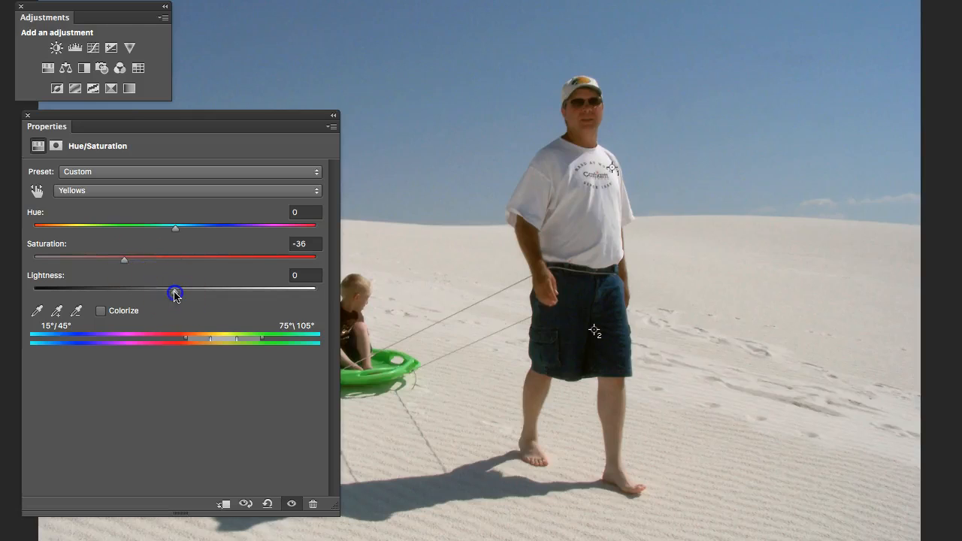
pyautogui.moveTo(174, 295)
pyautogui.mouseDown()
pyautogui.moveTo(153, 296)
pyautogui.moveTo(217, 297)
pyautogui.moveTo(176, 296)
pyautogui.mouseUp()
pyautogui.moveTo(175, 230)
pyautogui.mouseDown()
pyautogui.moveTo(194, 232)
pyautogui.moveTo(157, 233)
pyautogui.moveTo(203, 233)
pyautogui.moveTo(171, 233)
pyautogui.mouseUp()
# Add a Color Balance adjustment layer and set the Midtones yellow–blue balance to +4.
pyautogui.click(66, 69)
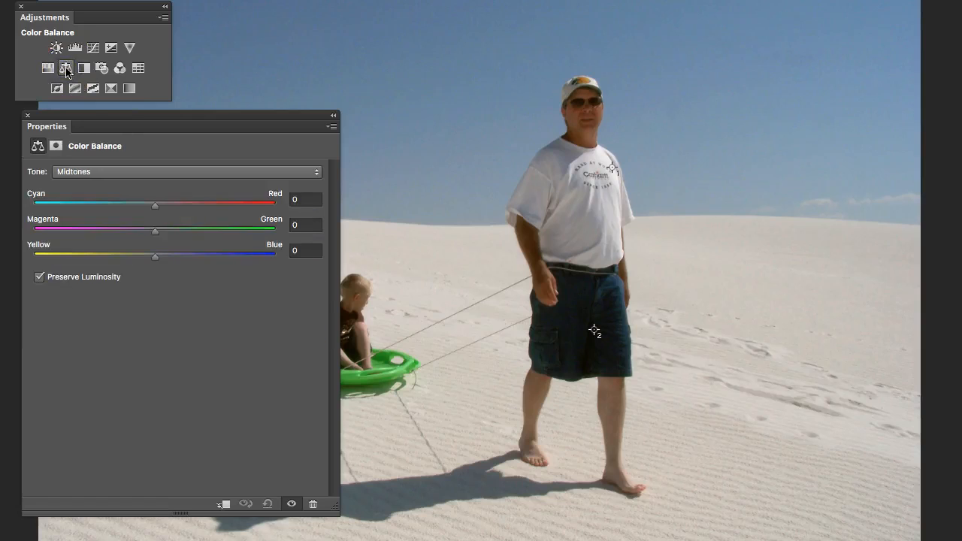
pyautogui.click(123, 172)
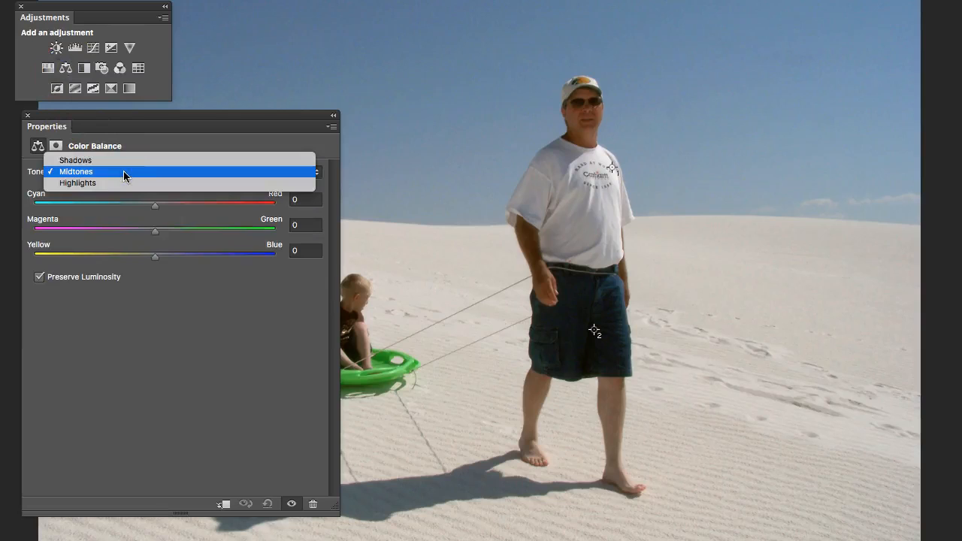
pyautogui.click(123, 171)
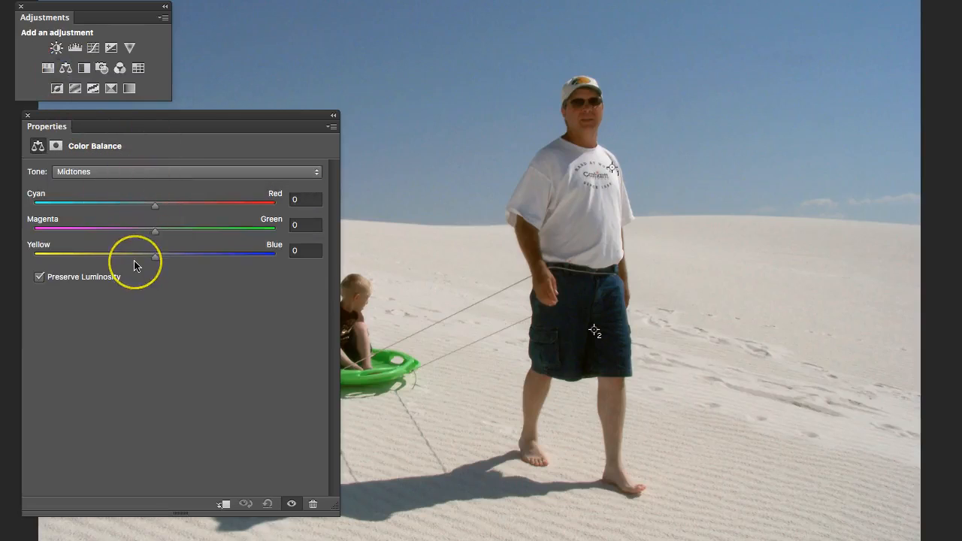
pyautogui.click(155, 257)
pyautogui.moveTo(155, 257)
pyautogui.mouseDown()
pyautogui.moveTo(168, 259)
pyautogui.moveTo(140, 262)
pyautogui.moveTo(161, 260)
pyautogui.mouseUp()
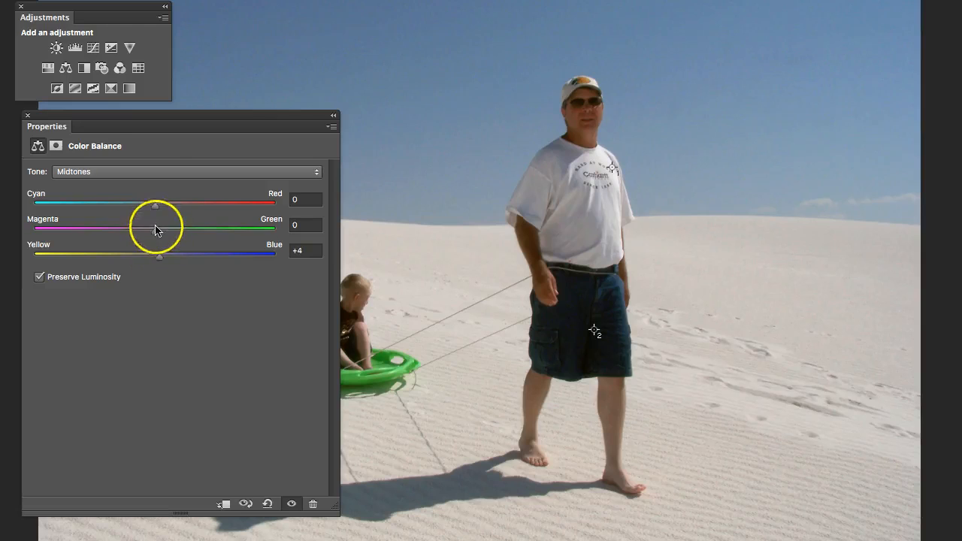
# Set the yellow–blue color balance to +8 for both the Shadows and the Highlights.
pyautogui.click(160, 174)
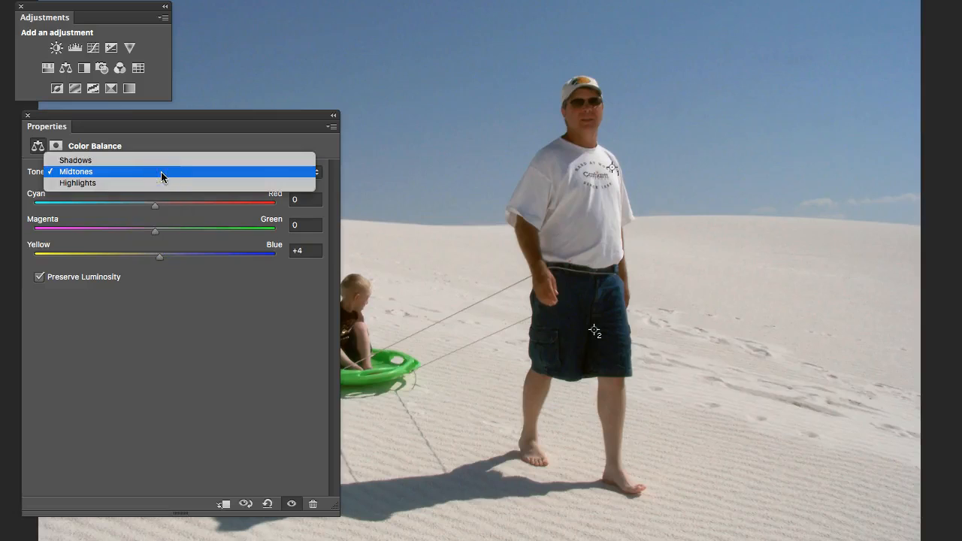
pyautogui.click(171, 160)
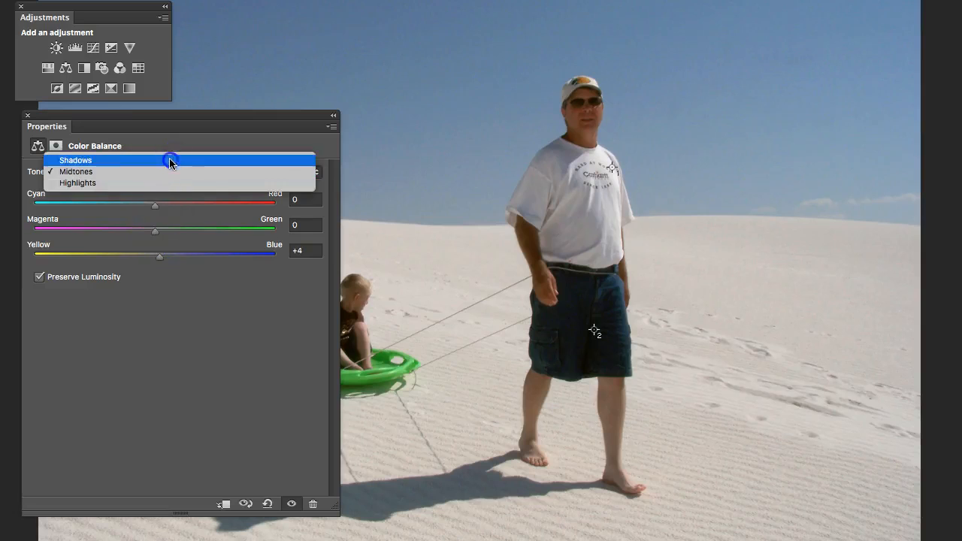
pyautogui.moveTo(157, 260); pyautogui.dragTo(165, 263)
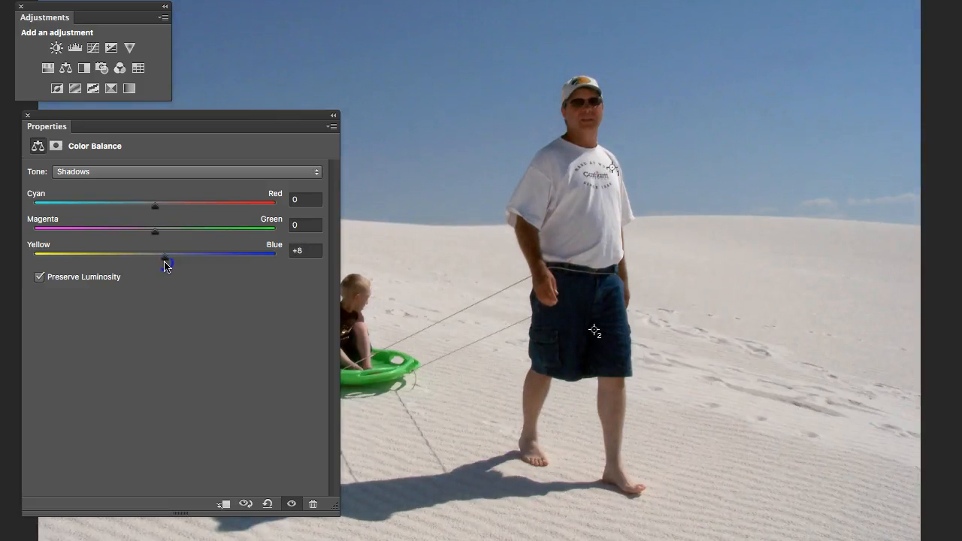
pyautogui.click(169, 172)
pyautogui.click(161, 193)
pyautogui.moveTo(155, 259); pyautogui.dragTo(162, 260)
# Compare the photo with and without the color adjustments by switching layer visibility.
pyautogui.click(292, 503)
pyautogui.click(292, 504)
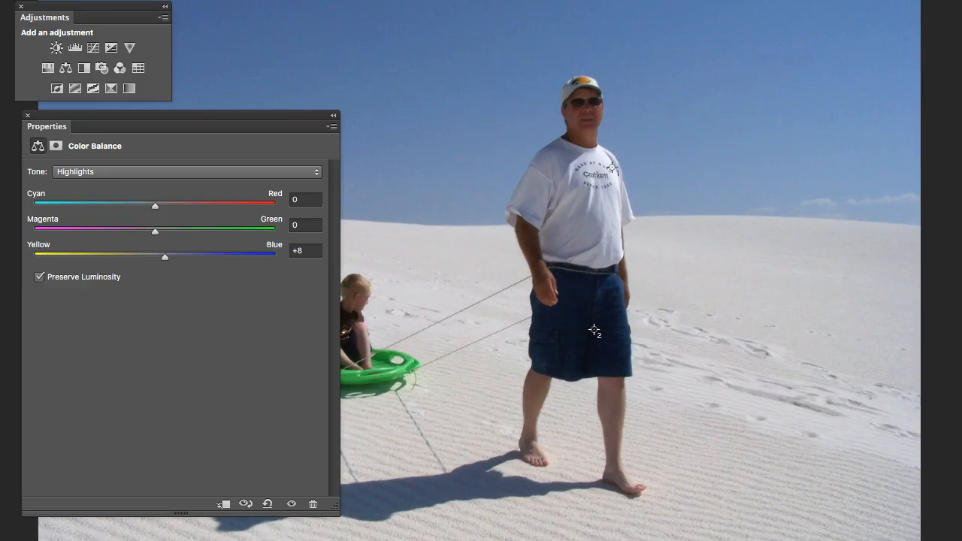
pyautogui.click(292, 503)
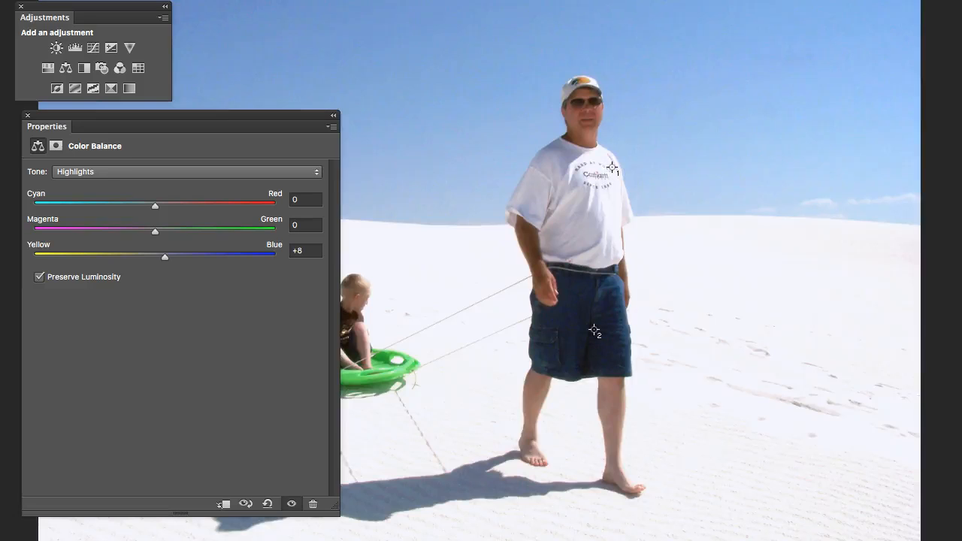
pyautogui.click(292, 503)
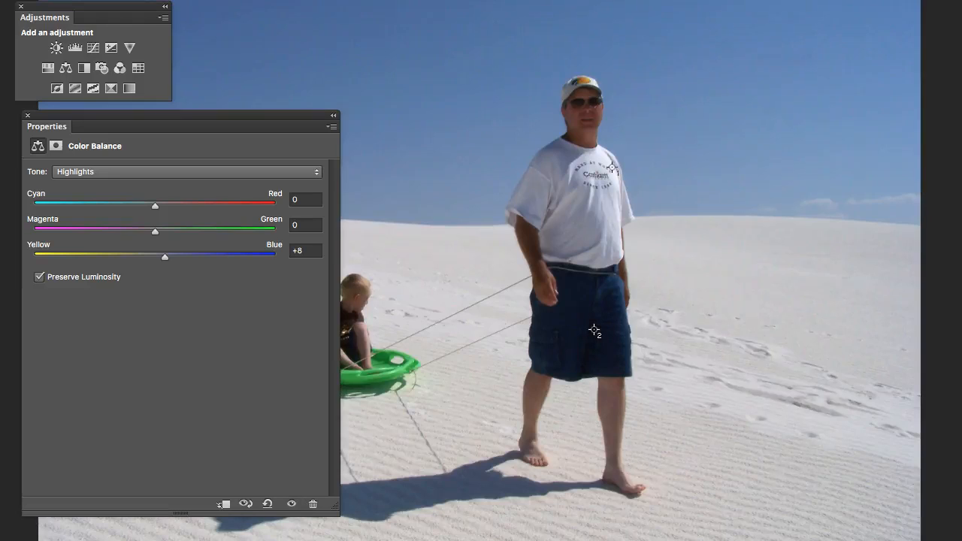
pyautogui.press('\\')
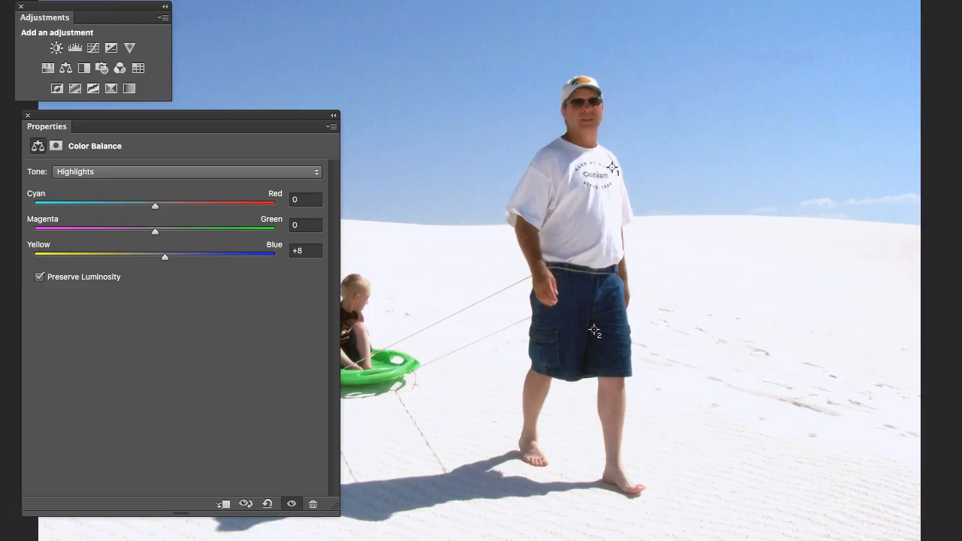
pyautogui.press('alt+shift+super+e')
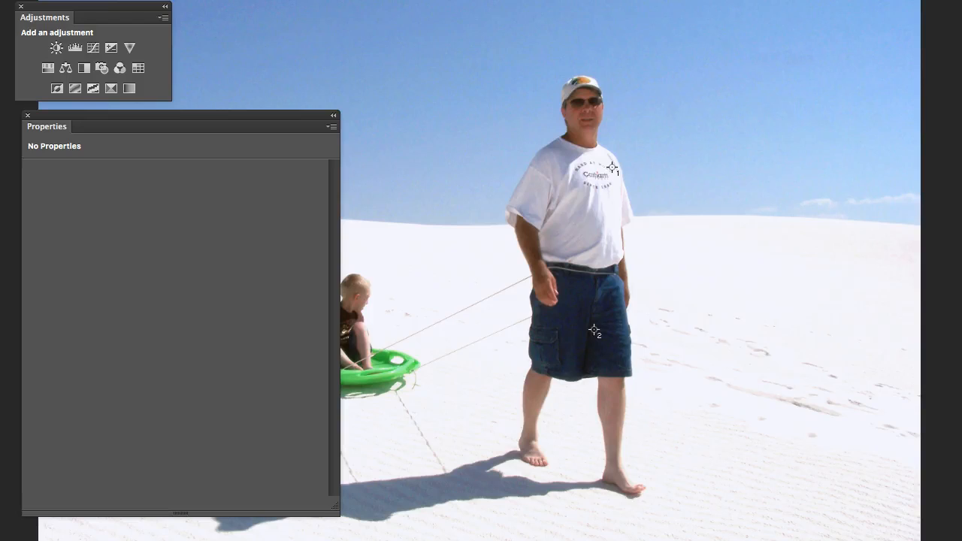
pyautogui.press('super+z')
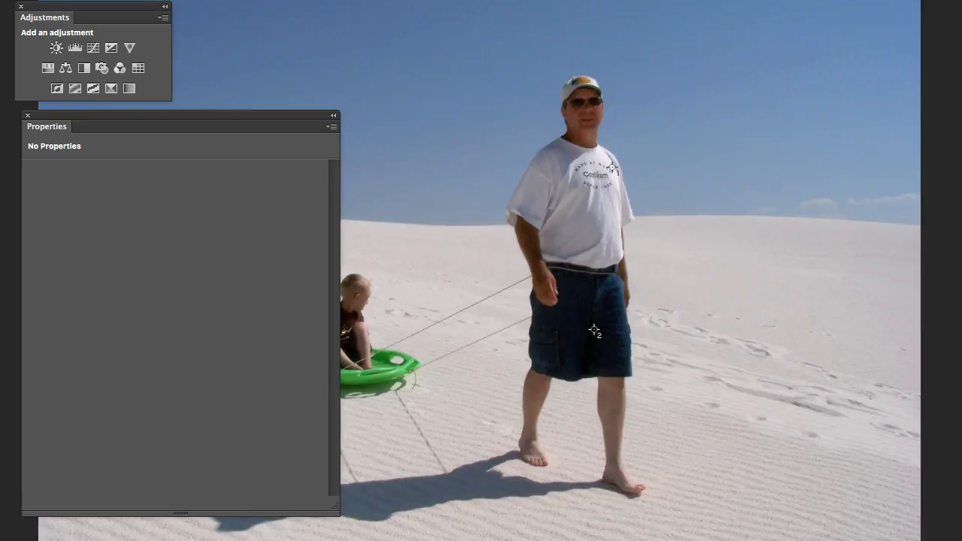
# In the Colors & Tone curves layer, raise the RGB curve's midtone point to input 107, output 135.
pyautogui.click(961, 124)
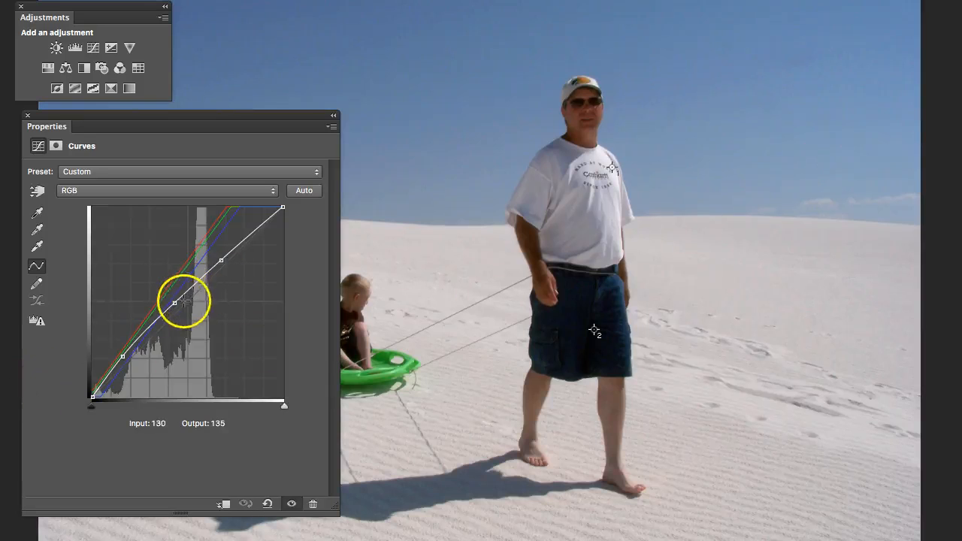
pyautogui.click(174, 303)
pyautogui.moveTo(173, 303); pyautogui.dragTo(170, 295)
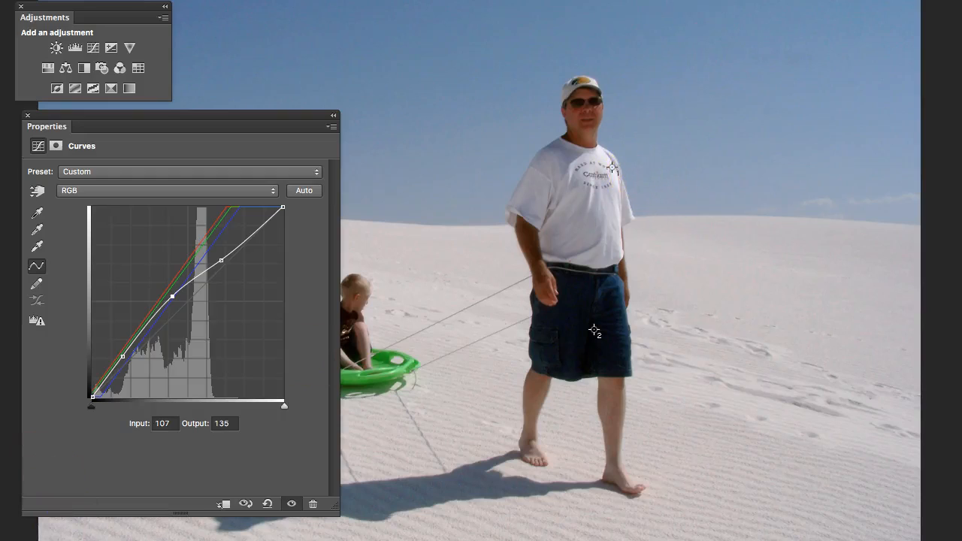
pyautogui.hotkey('ctrl', 'd')
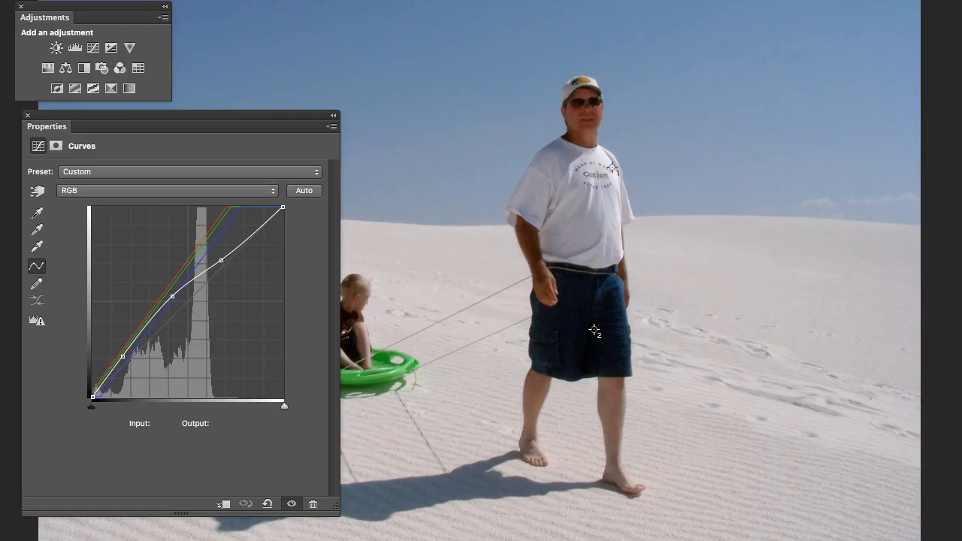
# Switch to full-screen view and select the man's face and neck with the Quick Selection tool.
pyautogui.press('Tab')
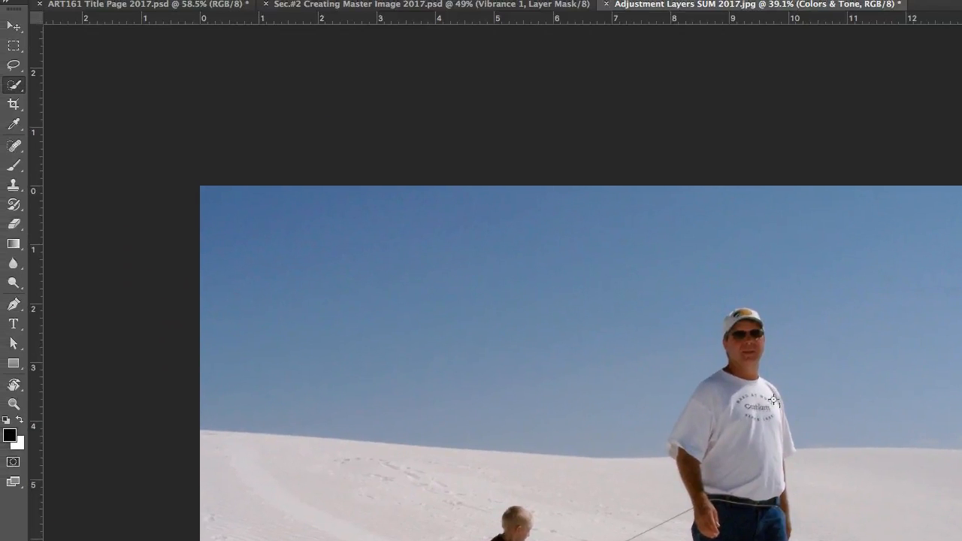
pyautogui.press('Tab')
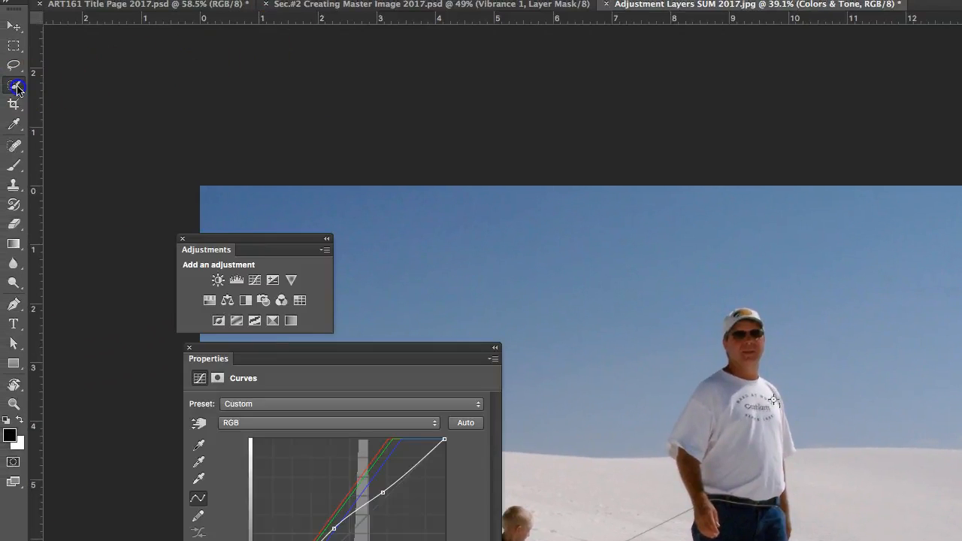
pyautogui.moveTo(16, 89); pyautogui.dragTo(64, 97)
pyautogui.click(13, 87)
pyautogui.moveTo(13, 88)
pyautogui.mouseDown()
pyautogui.moveTo(26, 81)
pyautogui.moveTo(73, 97)
pyautogui.moveTo(78, 86)
pyautogui.mouseUp()
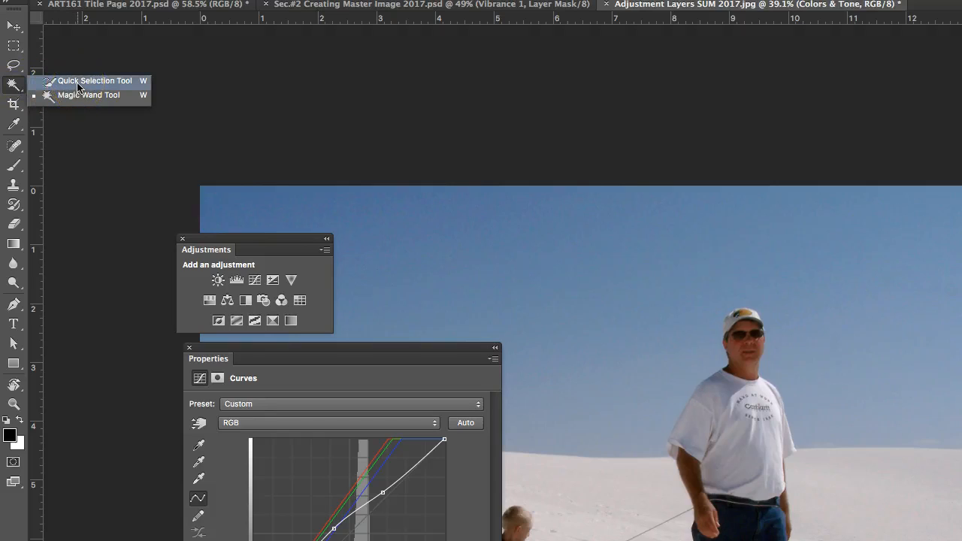
pyautogui.click(78, 83)
pyautogui.click(155, 12)
pyautogui.press('f')
pyautogui.press('f')
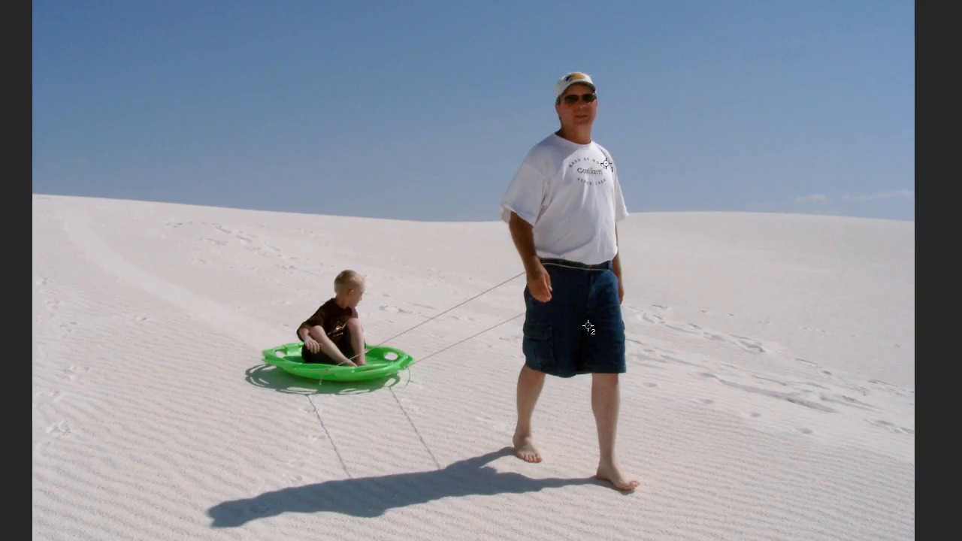
pyautogui.press('Tab')
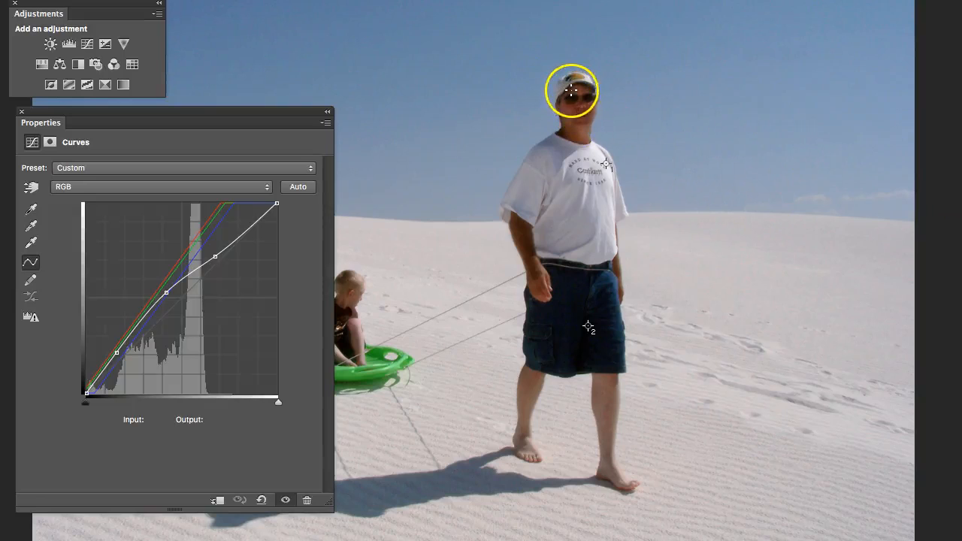
pyautogui.moveTo(577, 87)
pyautogui.mouseDown()
pyautogui.moveTo(564, 103)
pyautogui.moveTo(584, 125)
pyautogui.mouseUp()
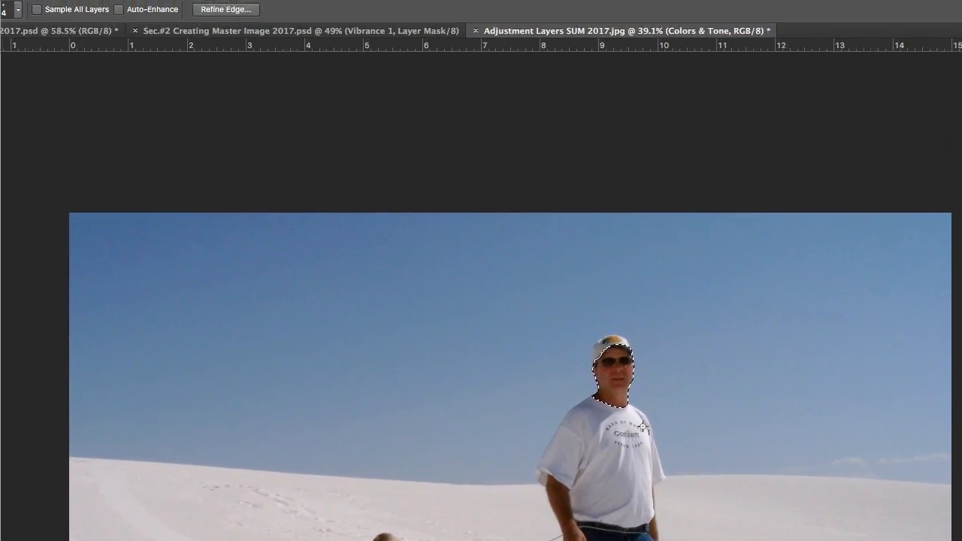
# Try previewing the face selection in Refine Edge with the view mode set to On White, and cancel the refinement.
pyautogui.hotkey('ctrl', 'd')
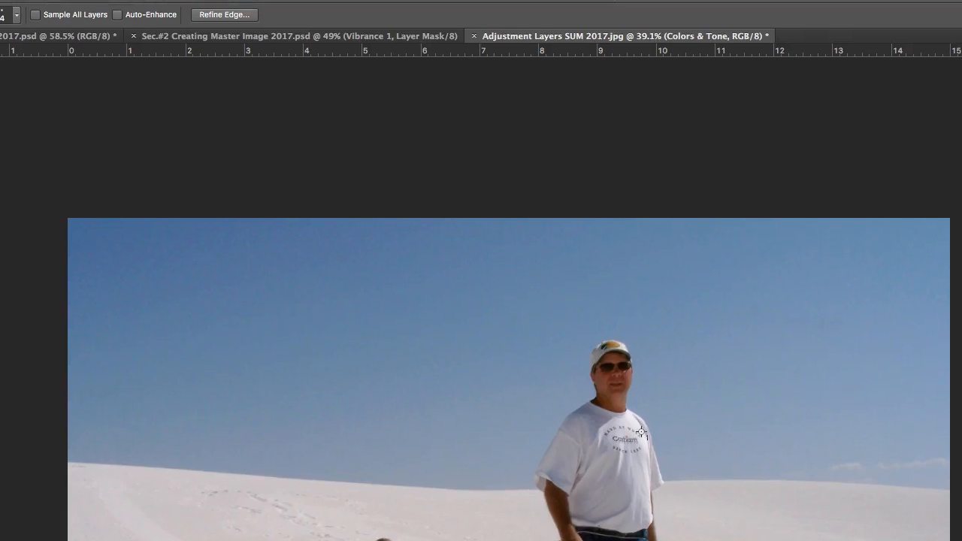
pyautogui.click(220, 15)
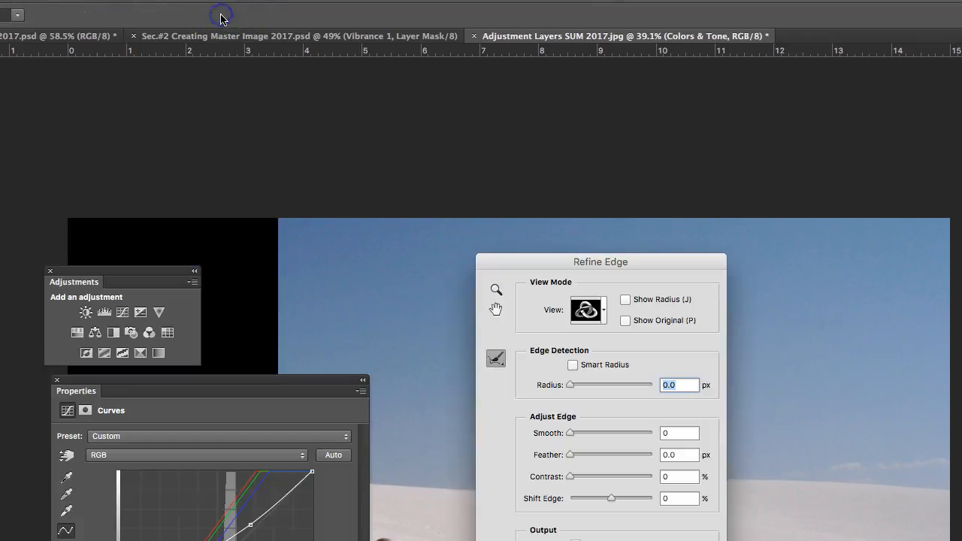
pyautogui.moveTo(702, 264); pyautogui.dragTo(811, 108)
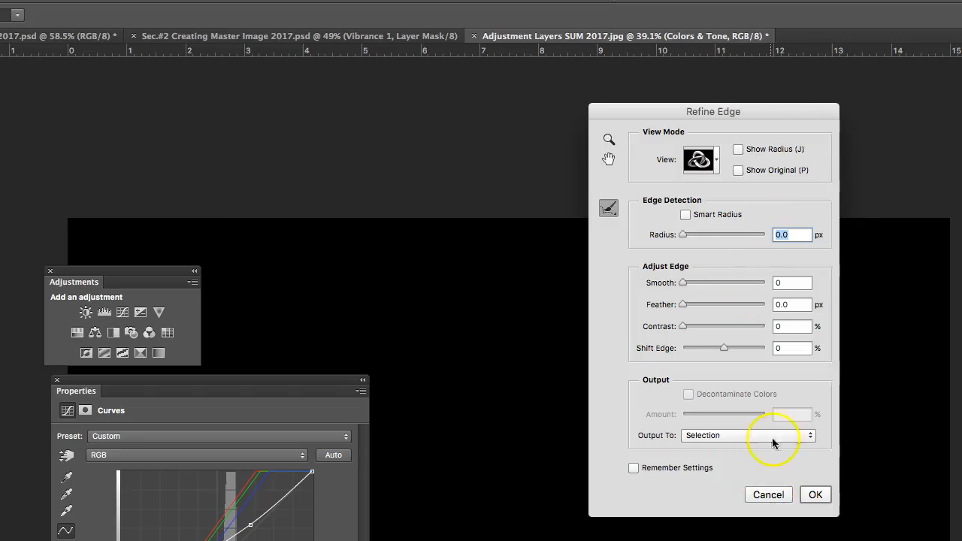
pyautogui.click(698, 159)
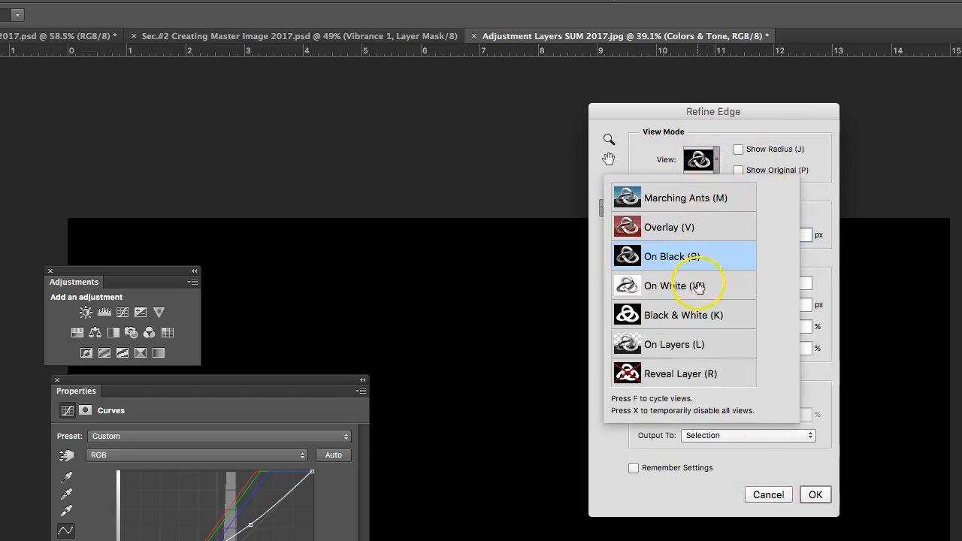
pyautogui.click(670, 289)
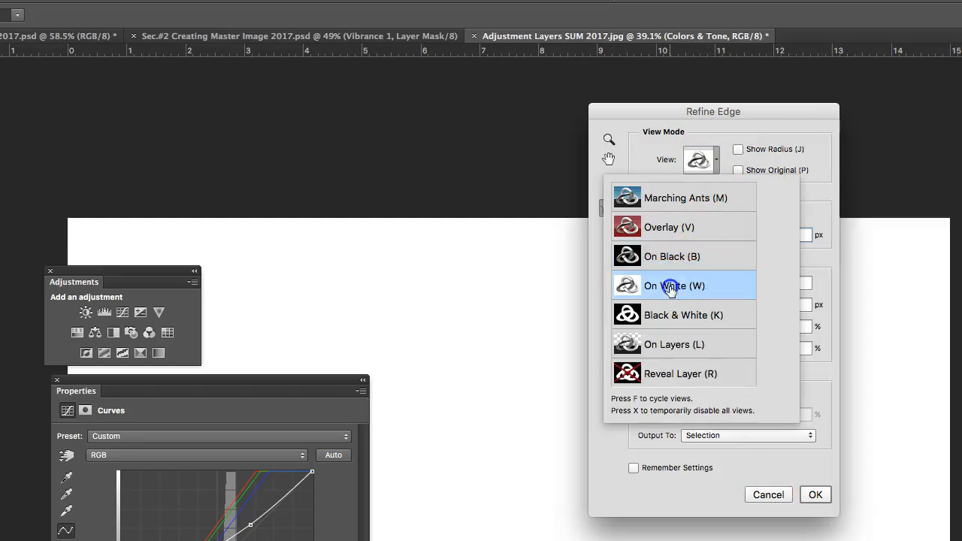
pyautogui.click(769, 499)
pyautogui.click(767, 494)
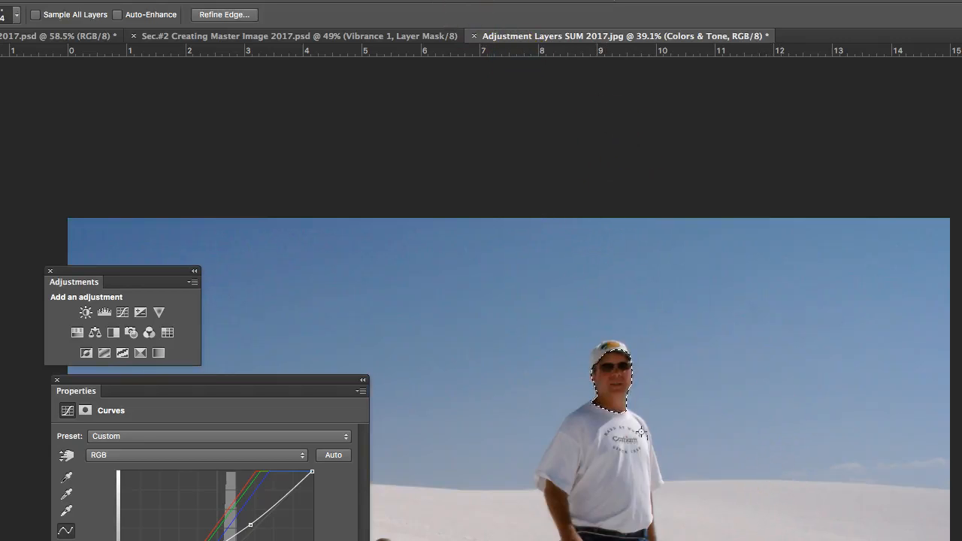
pyautogui.hotkey('shift', 'Tab')
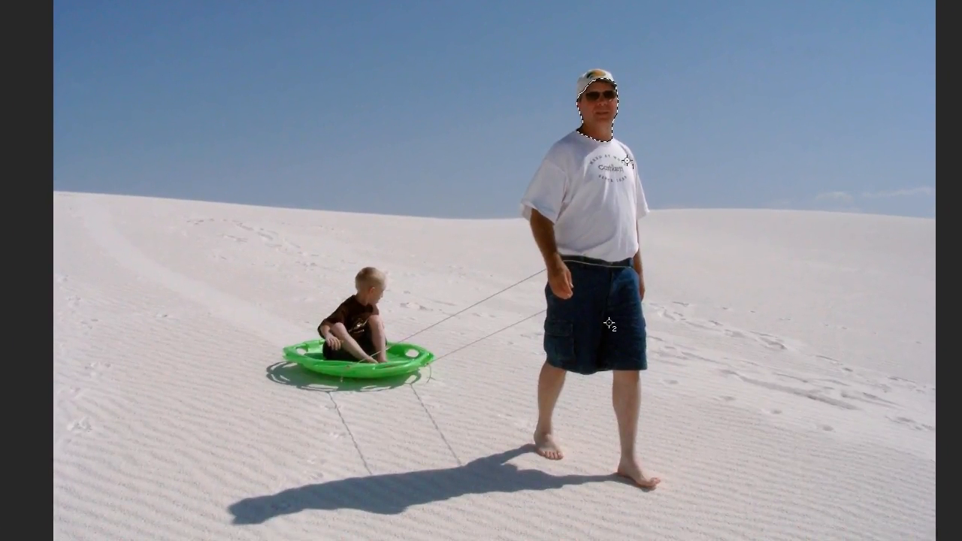
pyautogui.hotkey('shift', 'Tab')
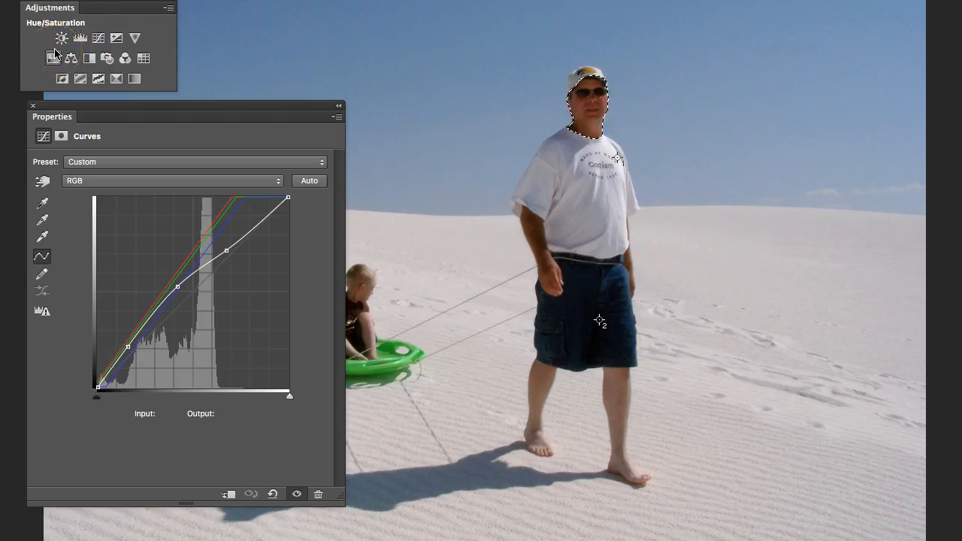
pyautogui.press('Tab')
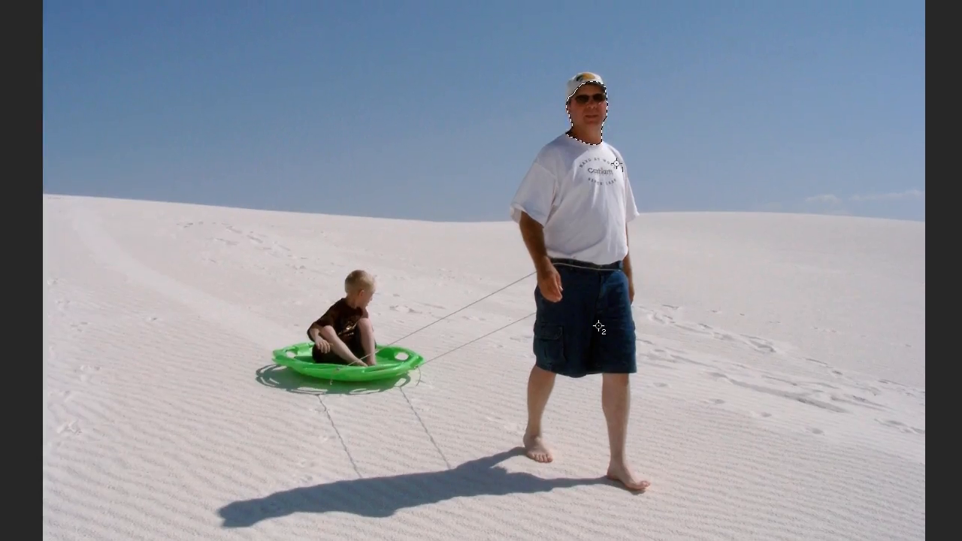
pyautogui.press('Tab')
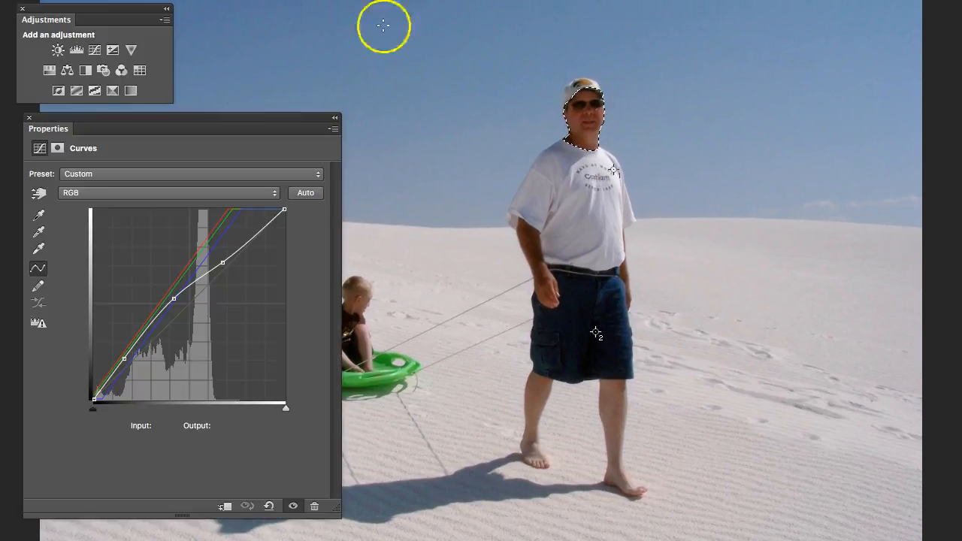
# Add a Levels adjustment layer masked to the face selection and set its RGB midtone input to 1.15.
pyautogui.click(76, 51)
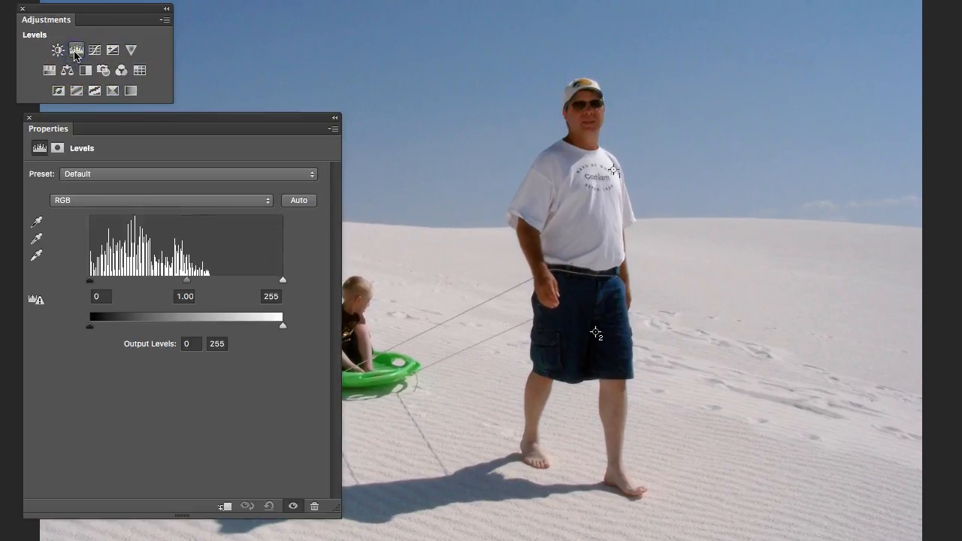
pyautogui.moveTo(186, 280); pyautogui.dragTo(171, 289)
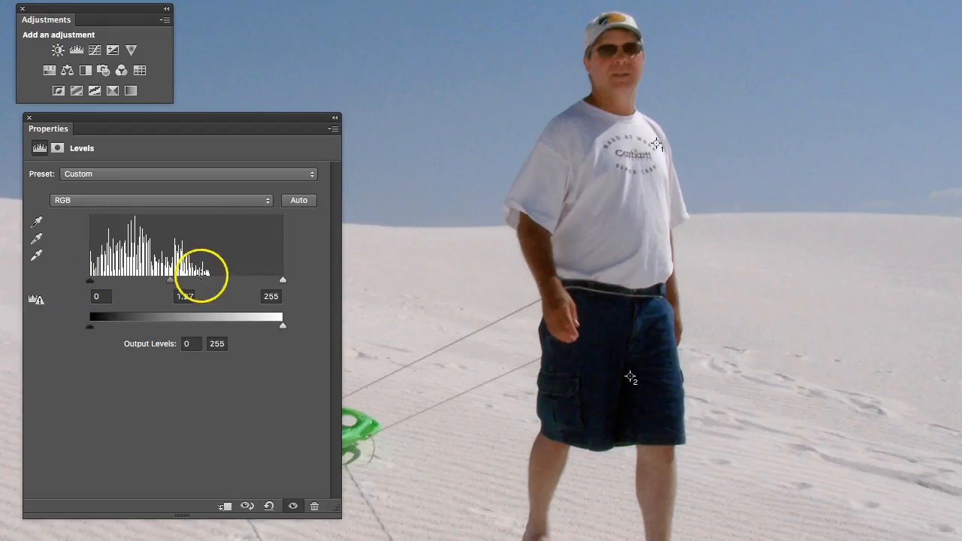
pyautogui.moveTo(166, 284); pyautogui.dragTo(177, 284)
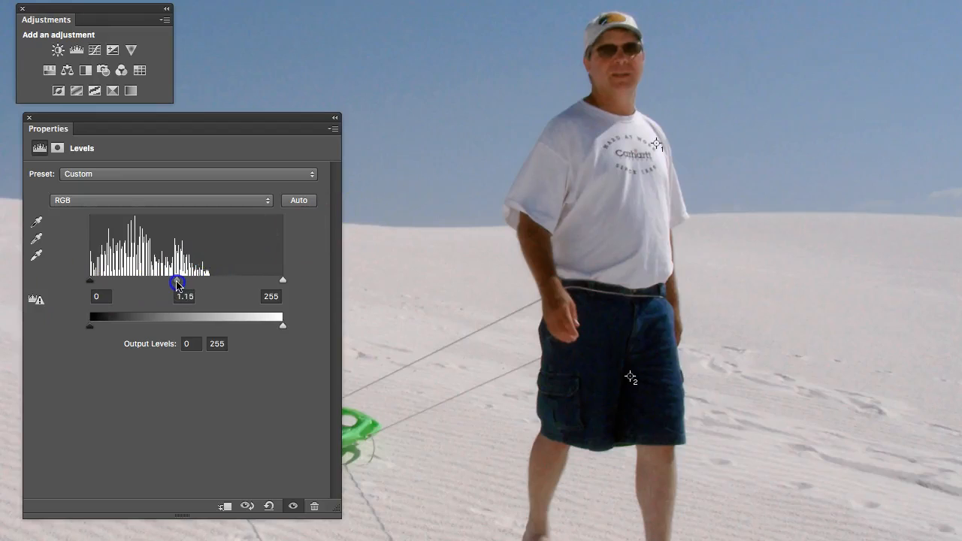
# Compare the man's face with and without the Levels adjustment, both close up and in the full photo.
pyautogui.press('super+comma')
pyautogui.press('super+comma')
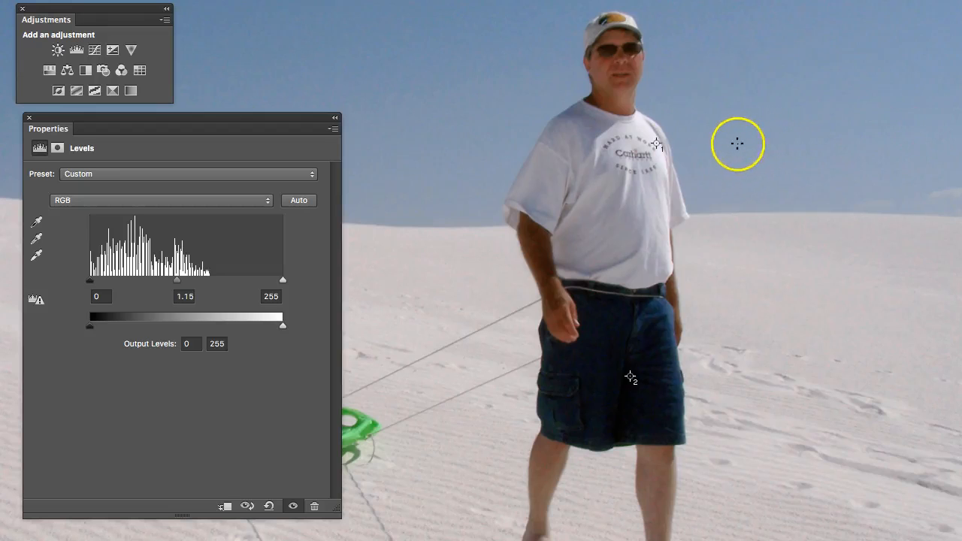
pyautogui.press('super+minus')
pyautogui.press('super+minus')
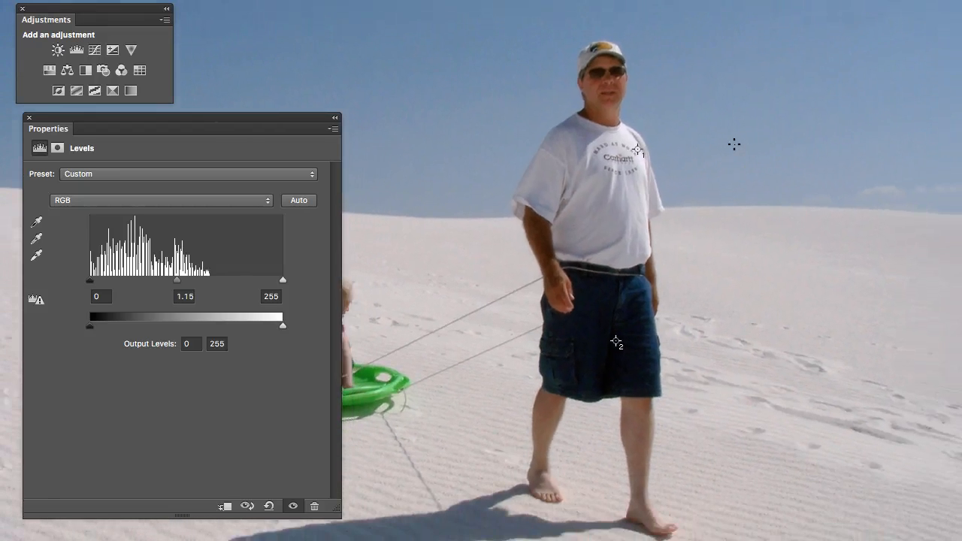
pyautogui.press('super+minus')
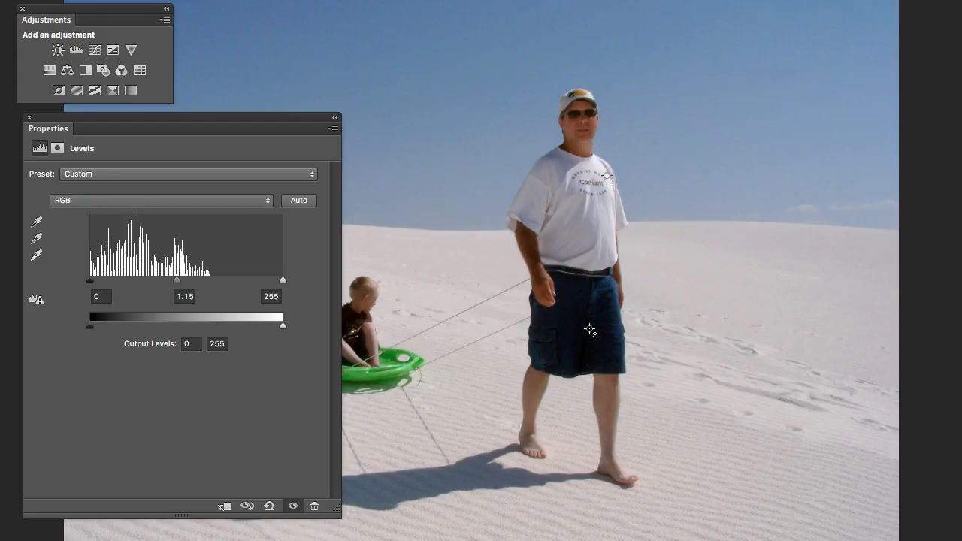
# Show the layer list and collapse the Color & Tone group.
pyautogui.hotkey('alt', '[')
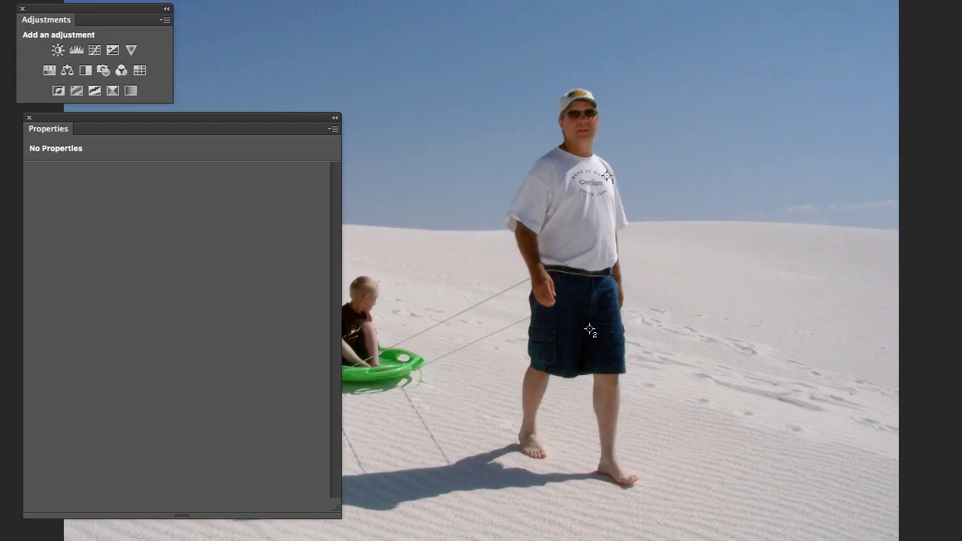
pyautogui.press('F7')
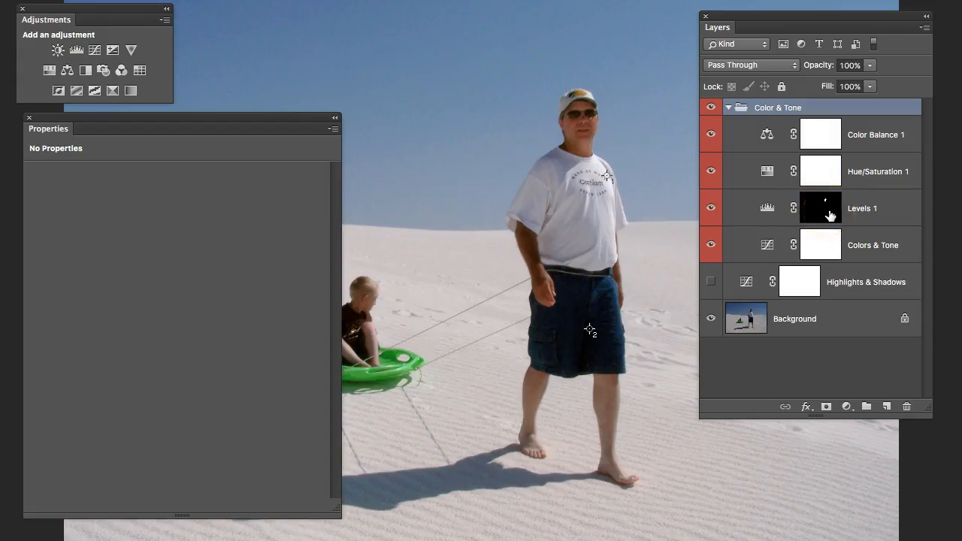
pyautogui.click(727, 108)
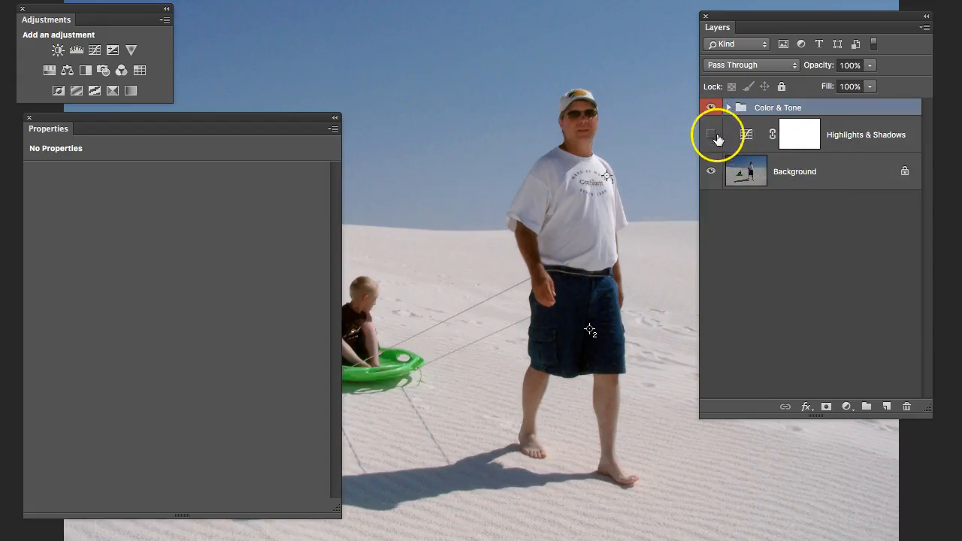
# Compare the Color & Tone group's result with the Highlights & Shadows curves version and the original Background by switching their visibility.
pyautogui.moveTo(709, 107); pyautogui.dragTo(709, 135)
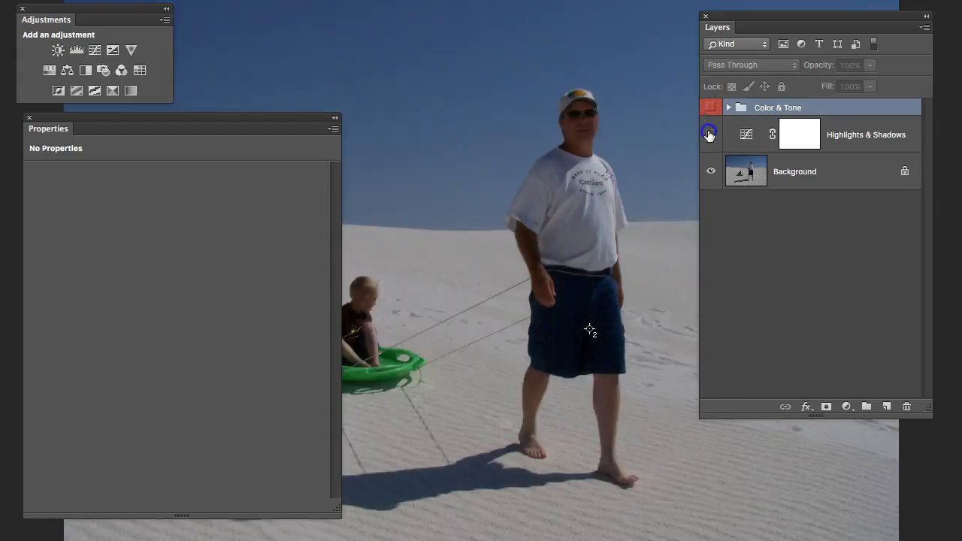
pyautogui.click(709, 136)
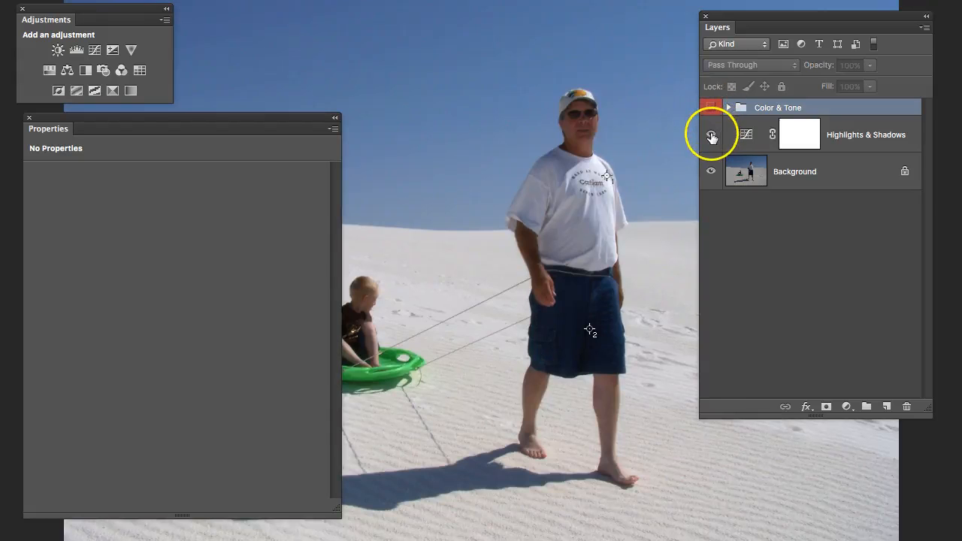
pyautogui.click(710, 134)
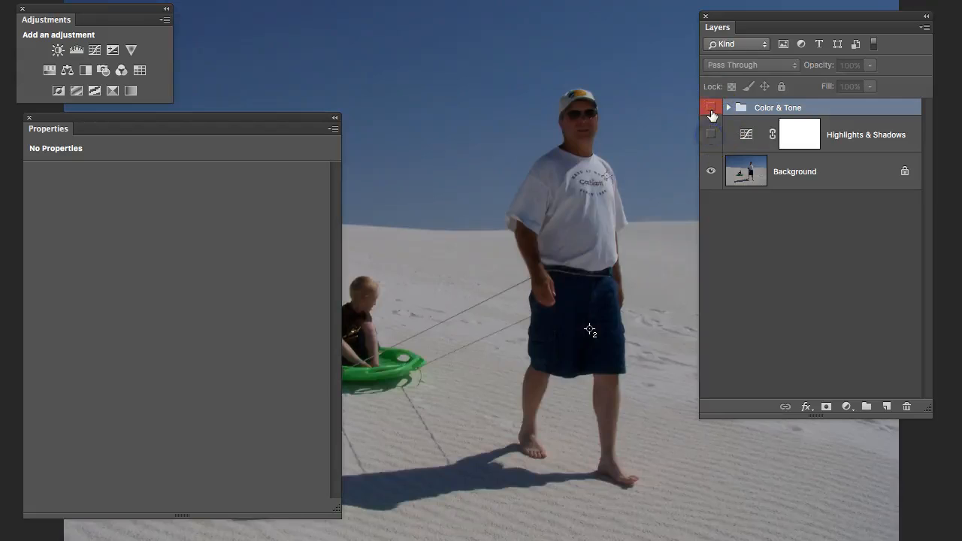
pyautogui.click(710, 109)
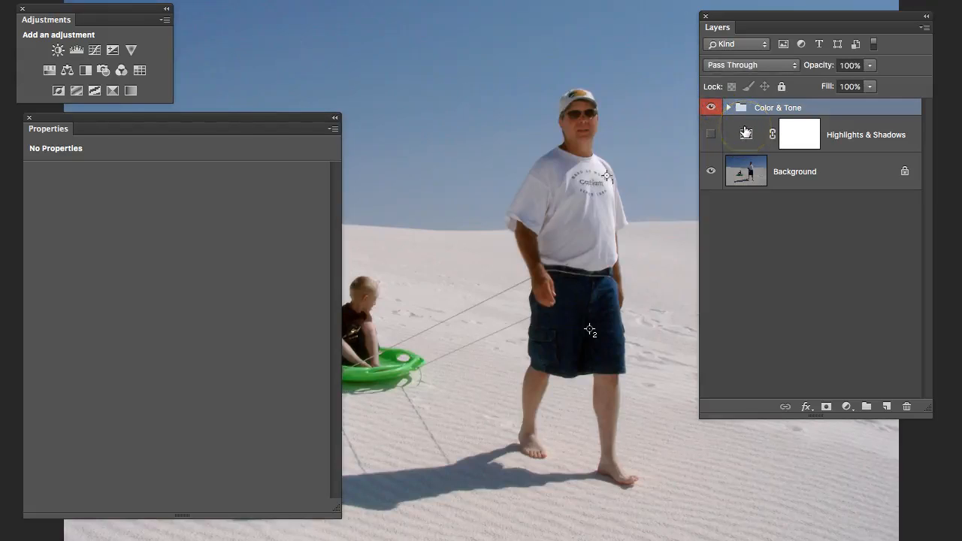
# Close the Properties and Adjustments panels and move the Layers panel out of the way of the photo.
pyautogui.click(29, 118)
pyautogui.click(21, 8)
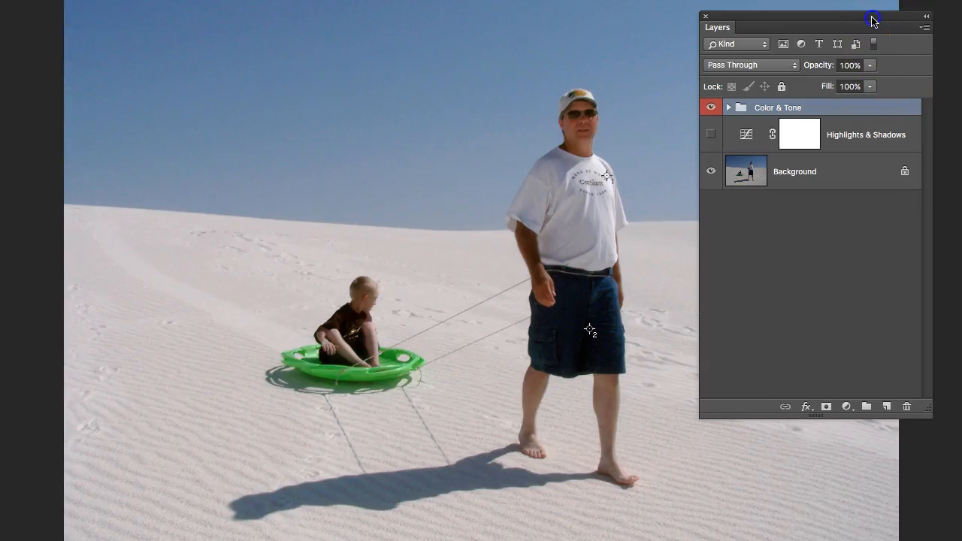
pyautogui.moveTo(904, 17); pyautogui.dragTo(961, 17)
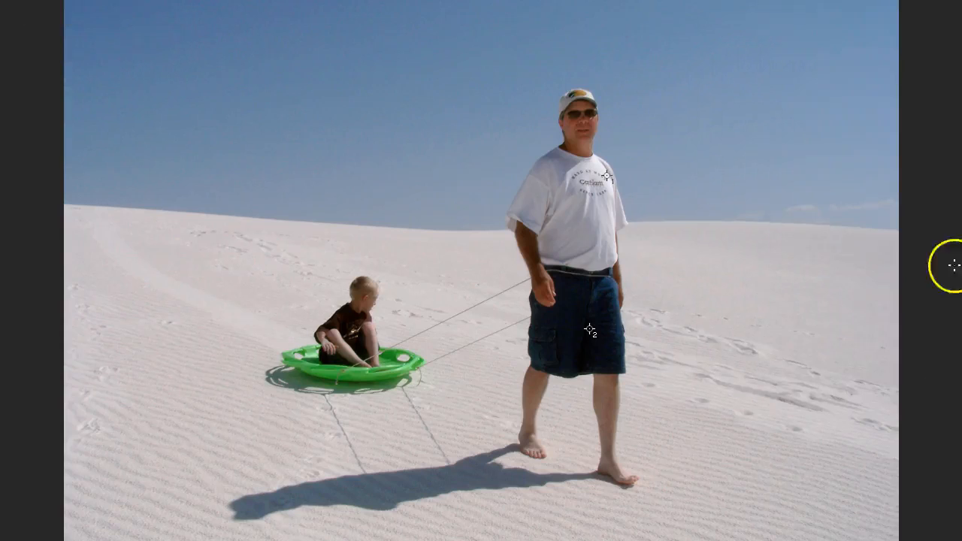